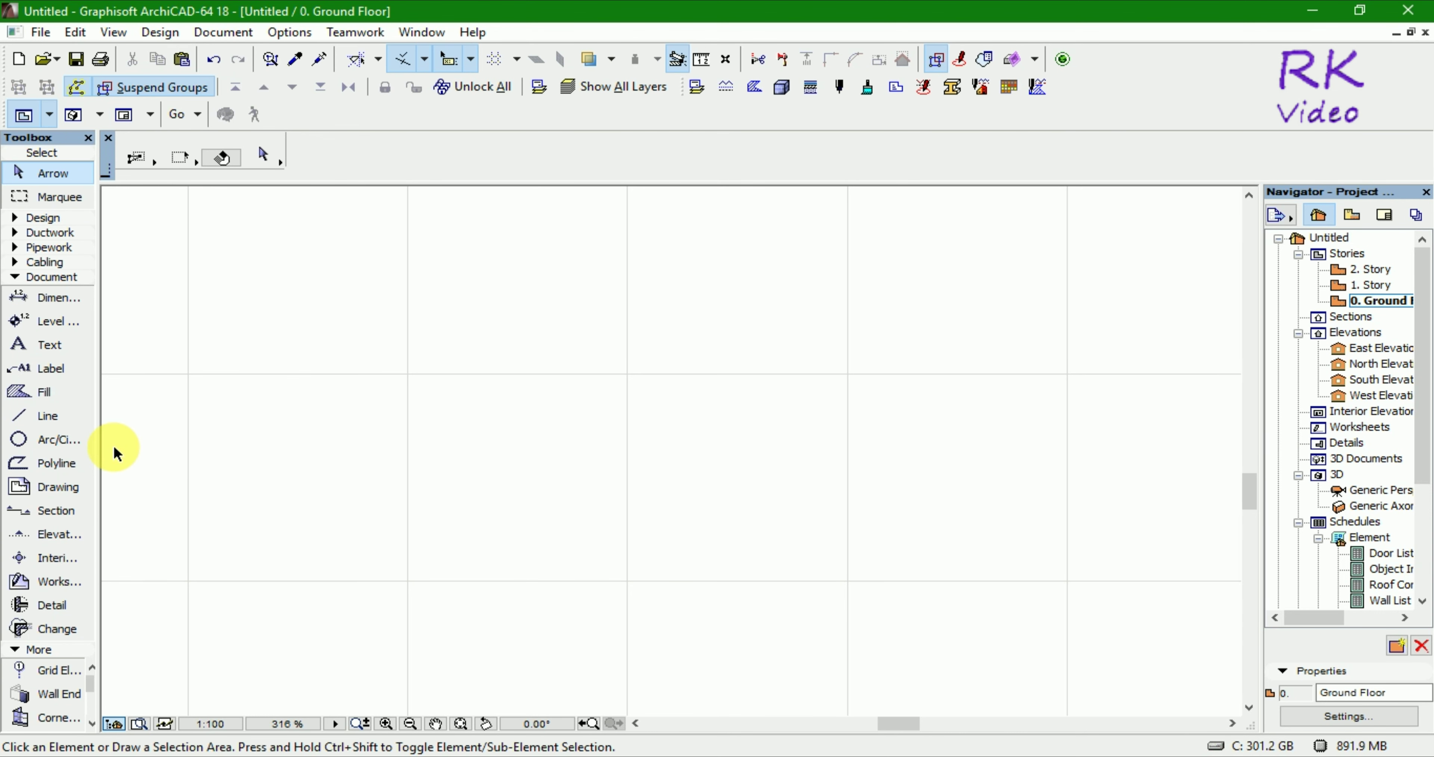
Step: Draw the first 1000 x 1000 rectangle using the Line tool's Rectangle method
left_click(23, 416)
left_click(567, 156)
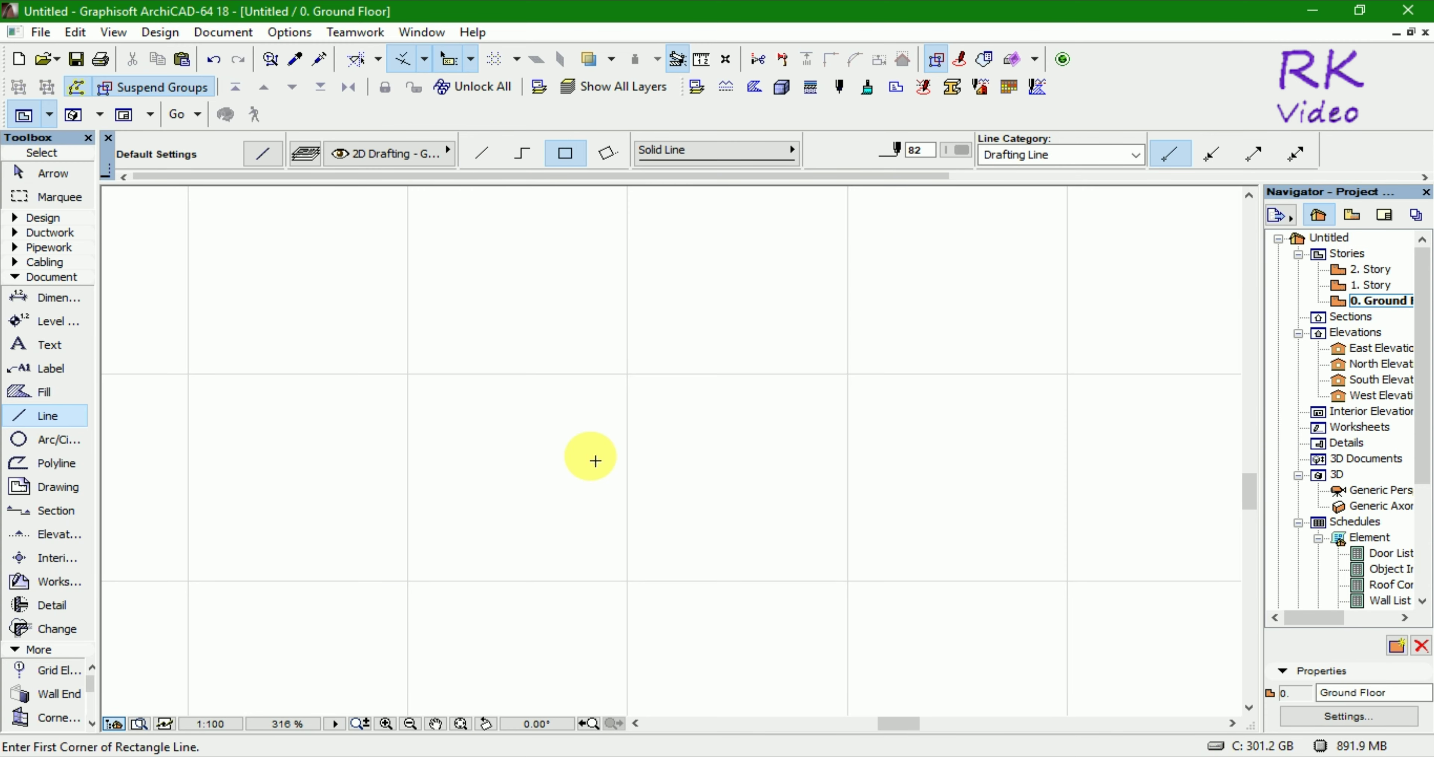
left_click(513, 342)
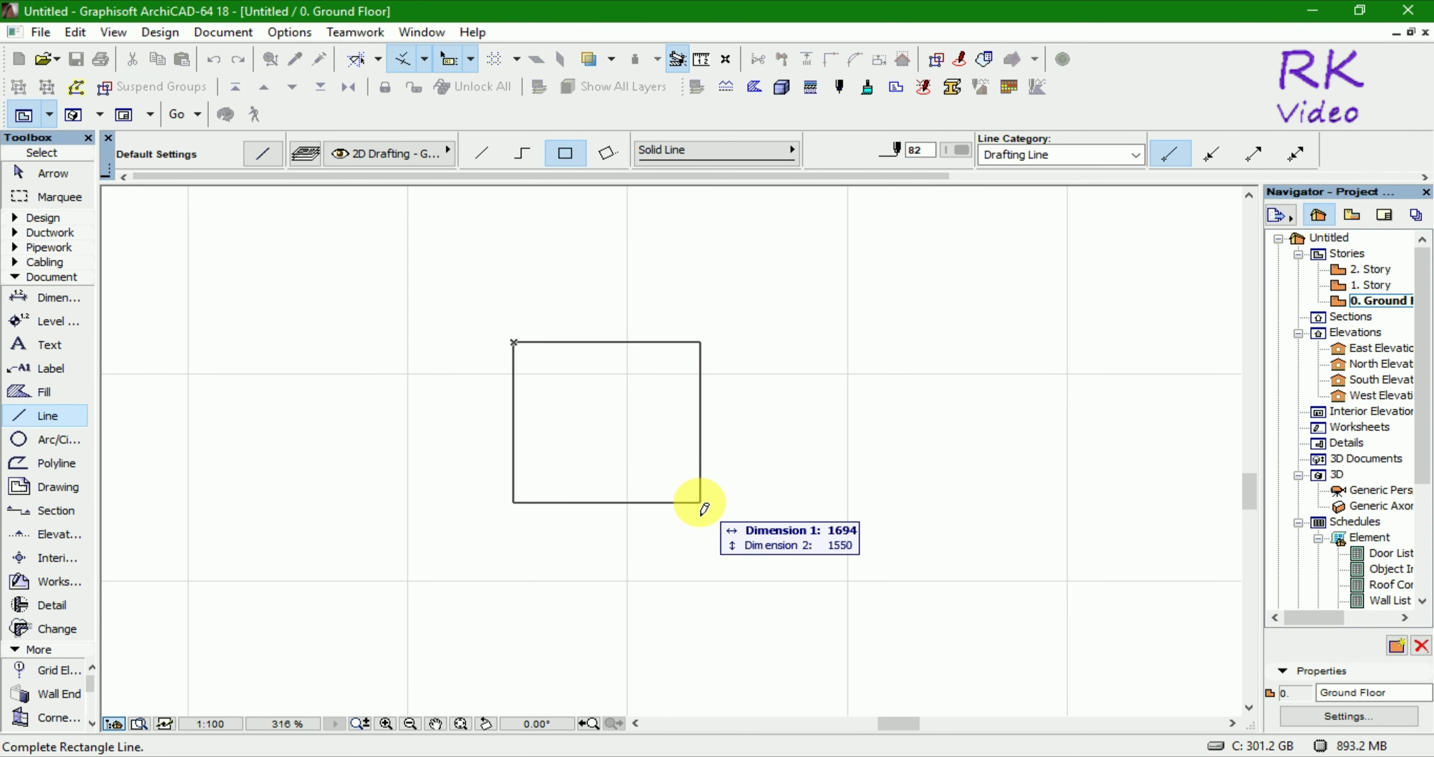
type("1000")
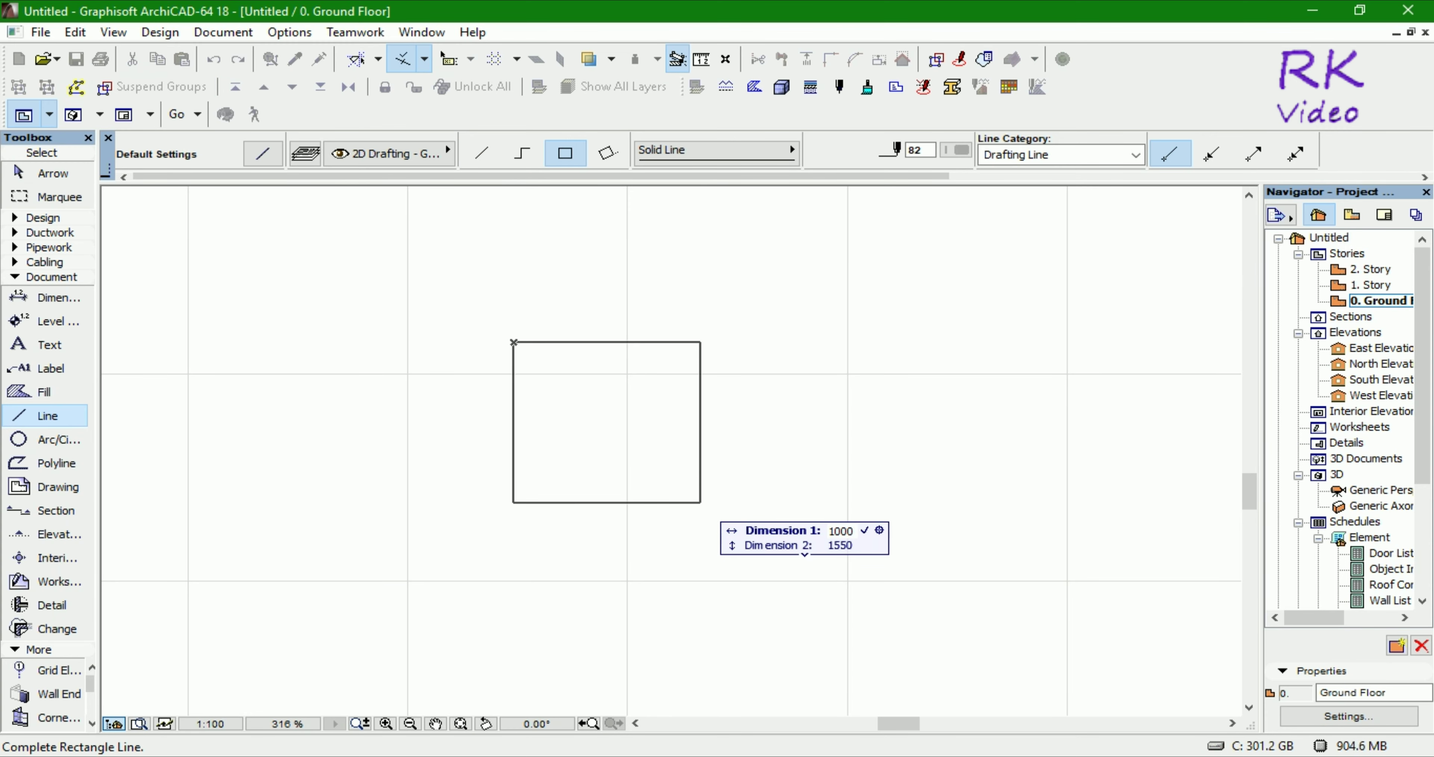
key("Tab")
type("1")
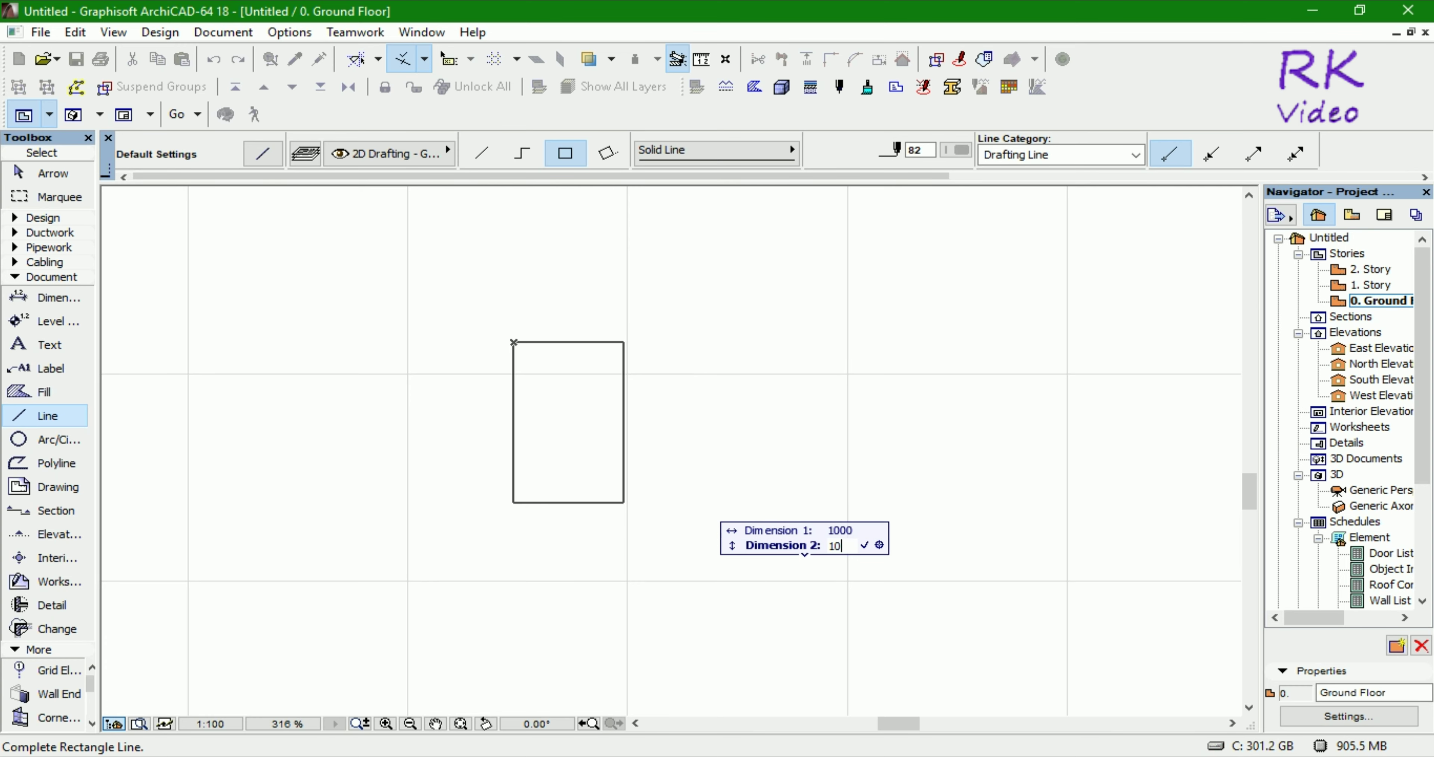
left_click(623, 445)
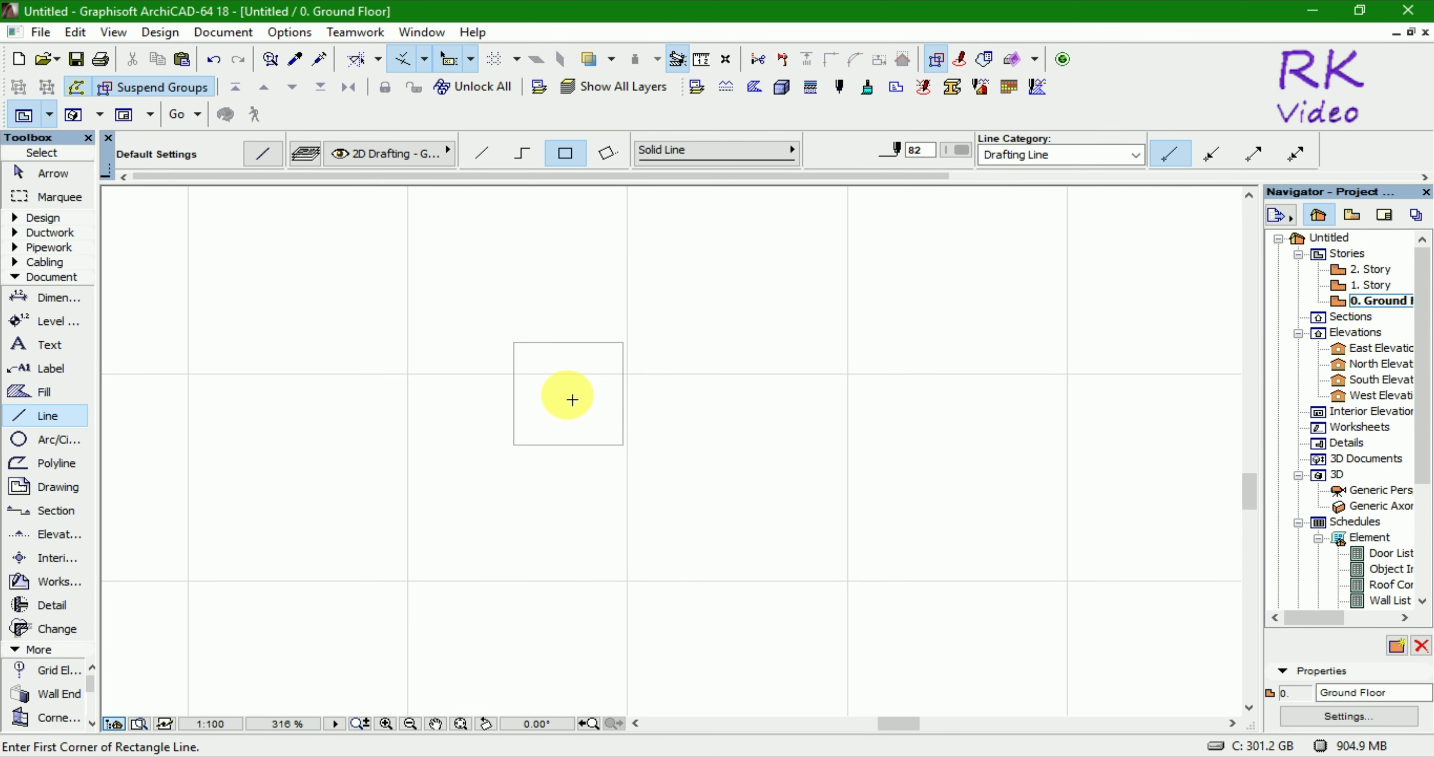
Step: Draw a second 1000 x 1000 rectangle offset down and right of the first
left_click(568, 395)
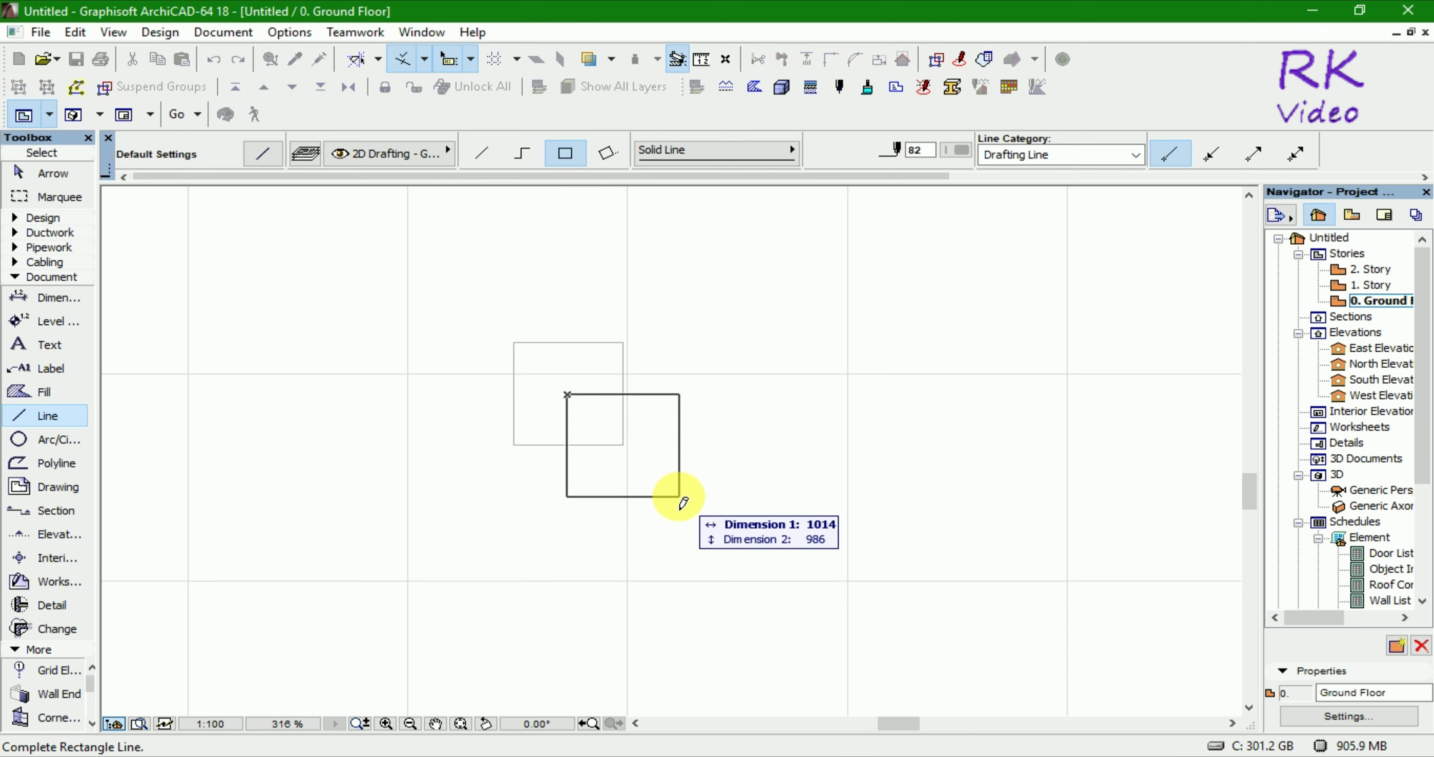
type("1000")
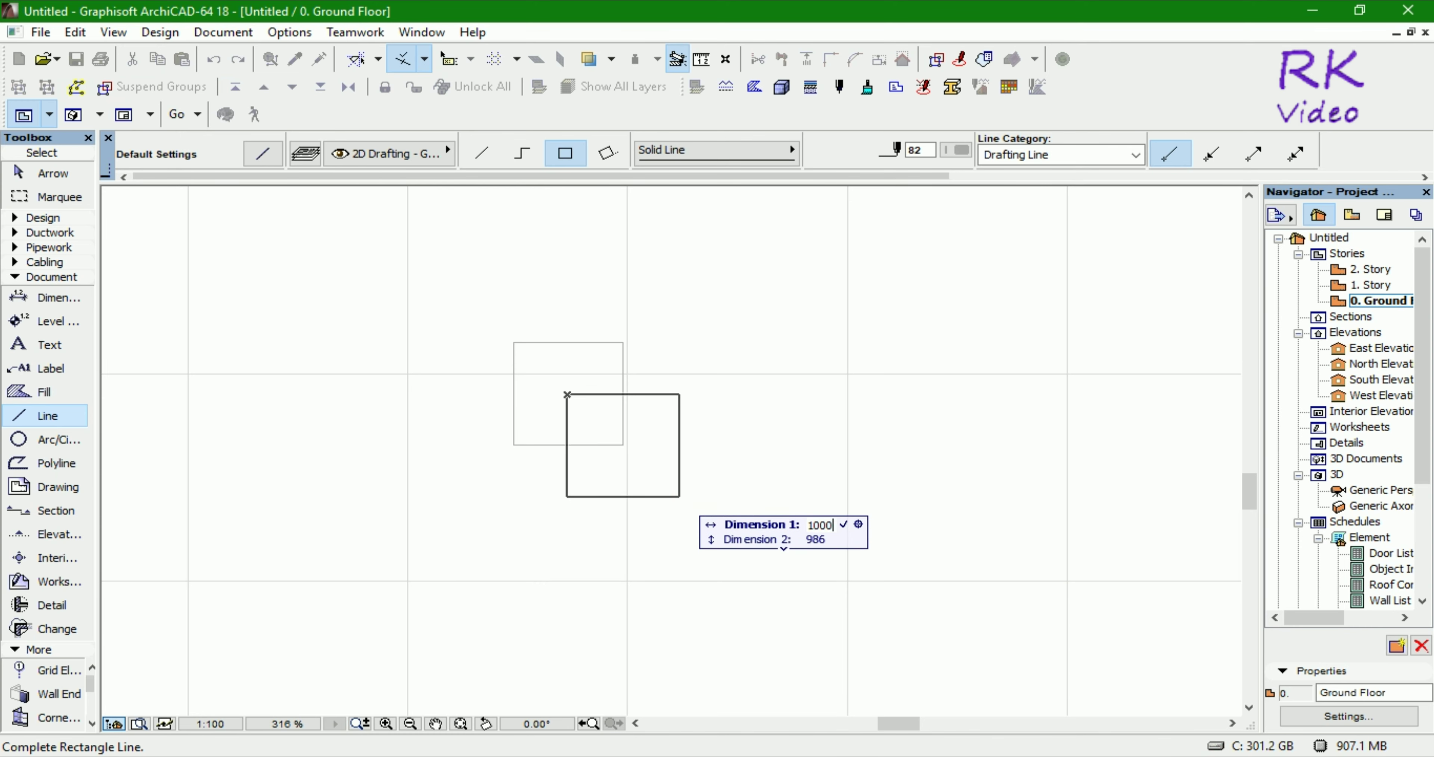
key("Tab")
type("1")
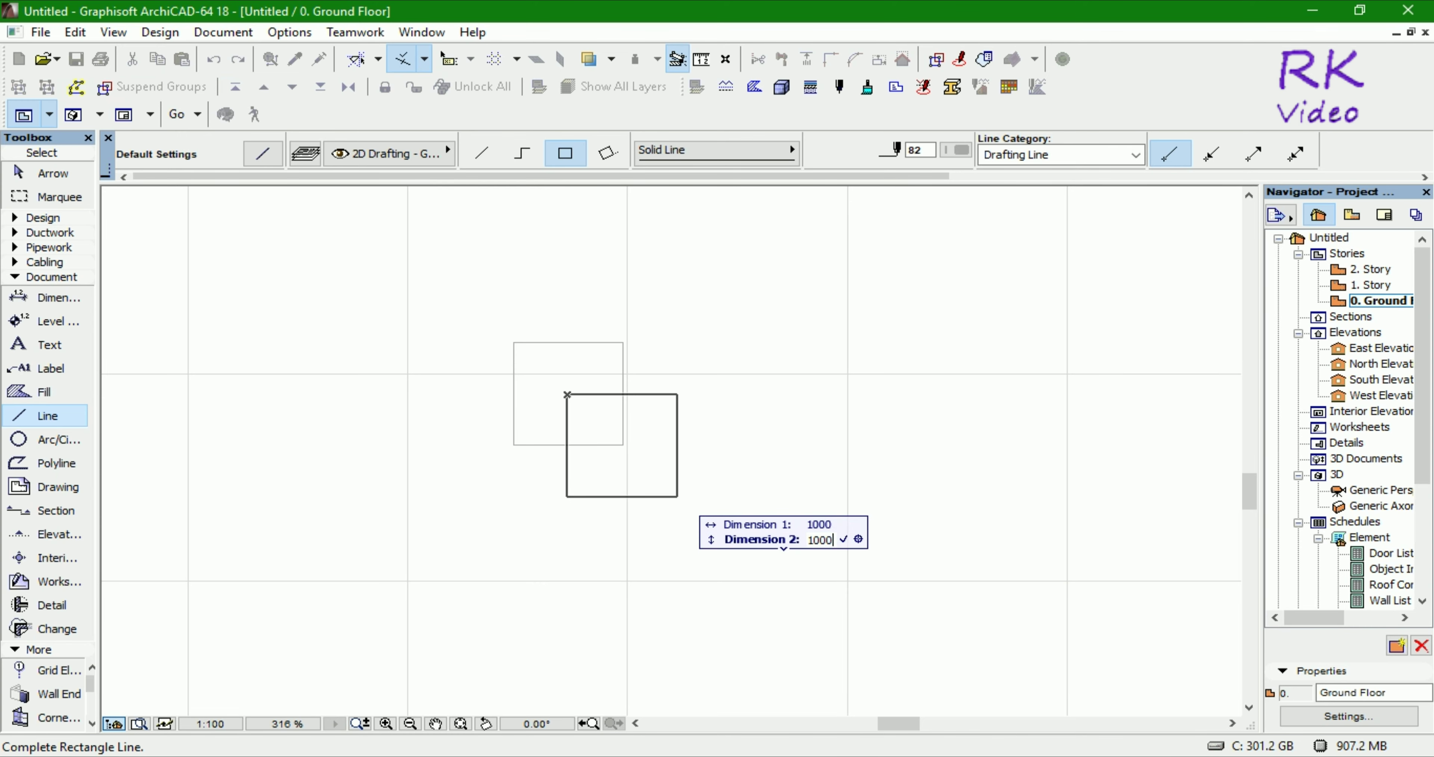
key("Return")
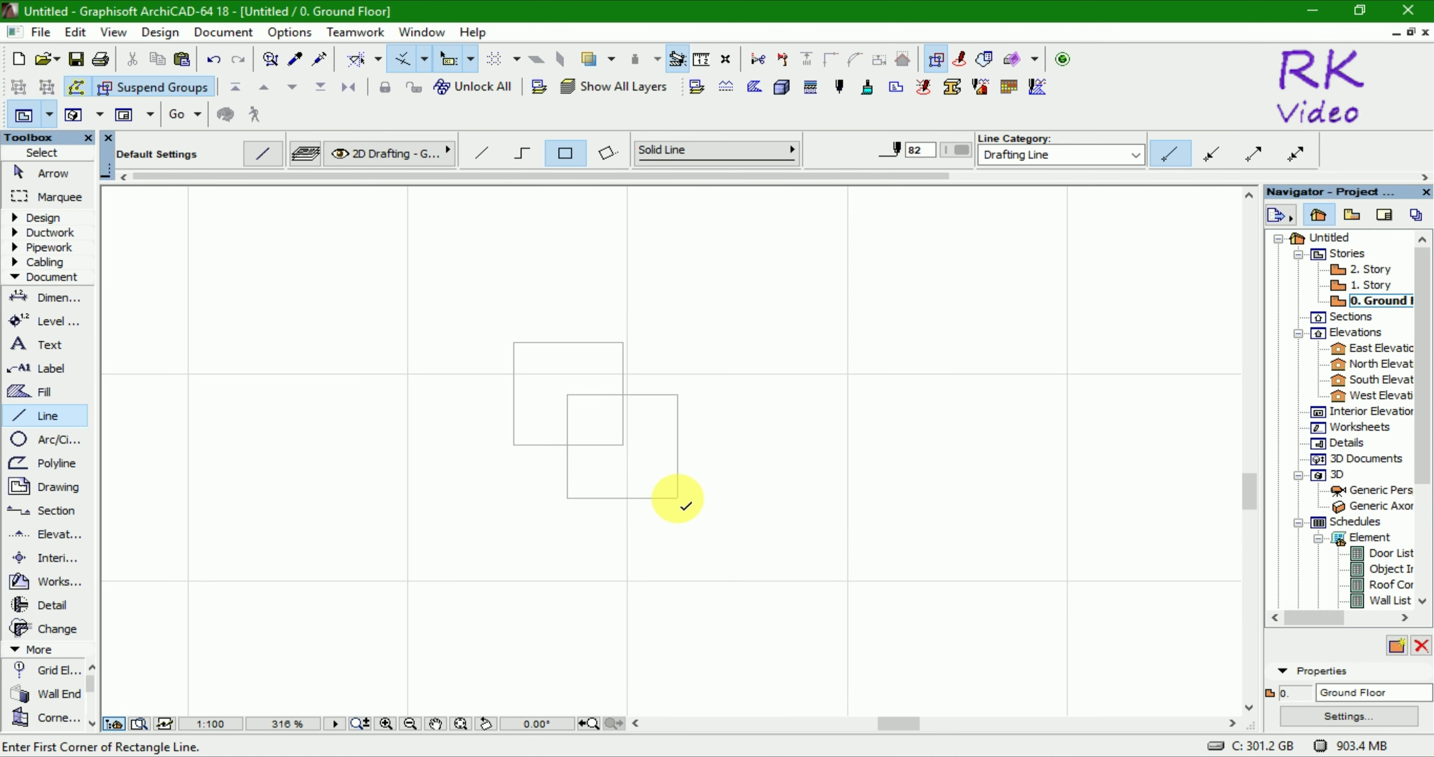
Step: Draw four single lines joining each corner of the first square to the matching corner of the second
scroll(567, 387, "up", 1)
scroll(567, 387, "up", 1)
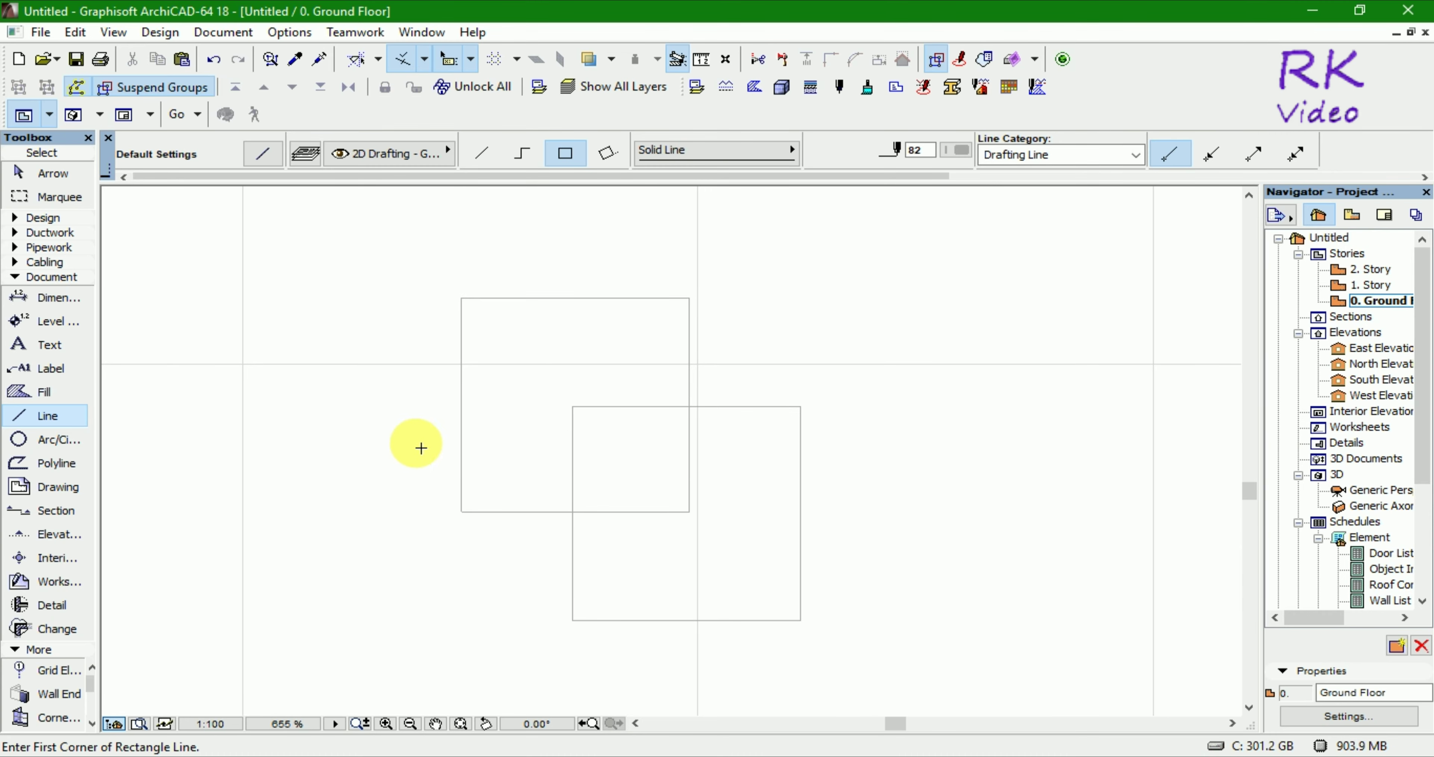
left_click(481, 153)
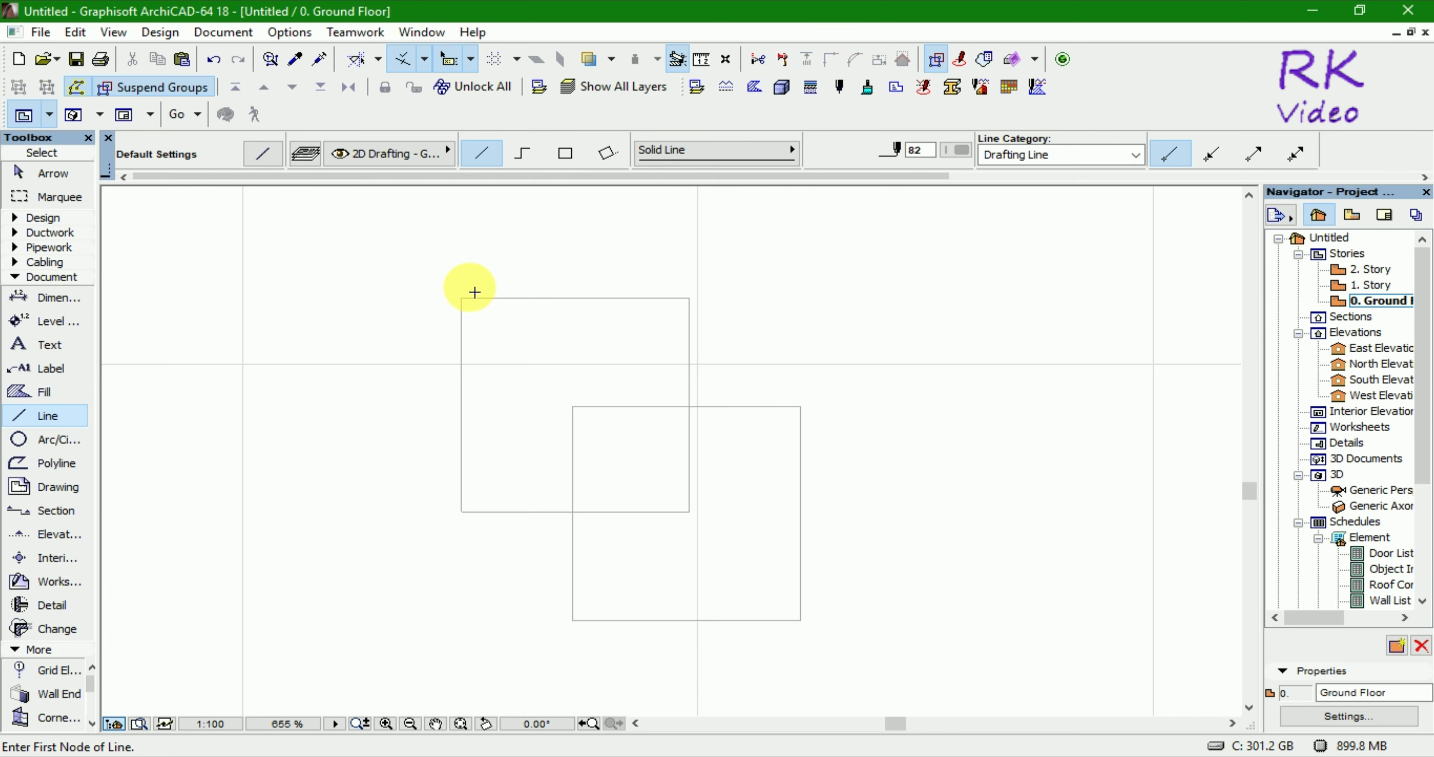
left_click(462, 299)
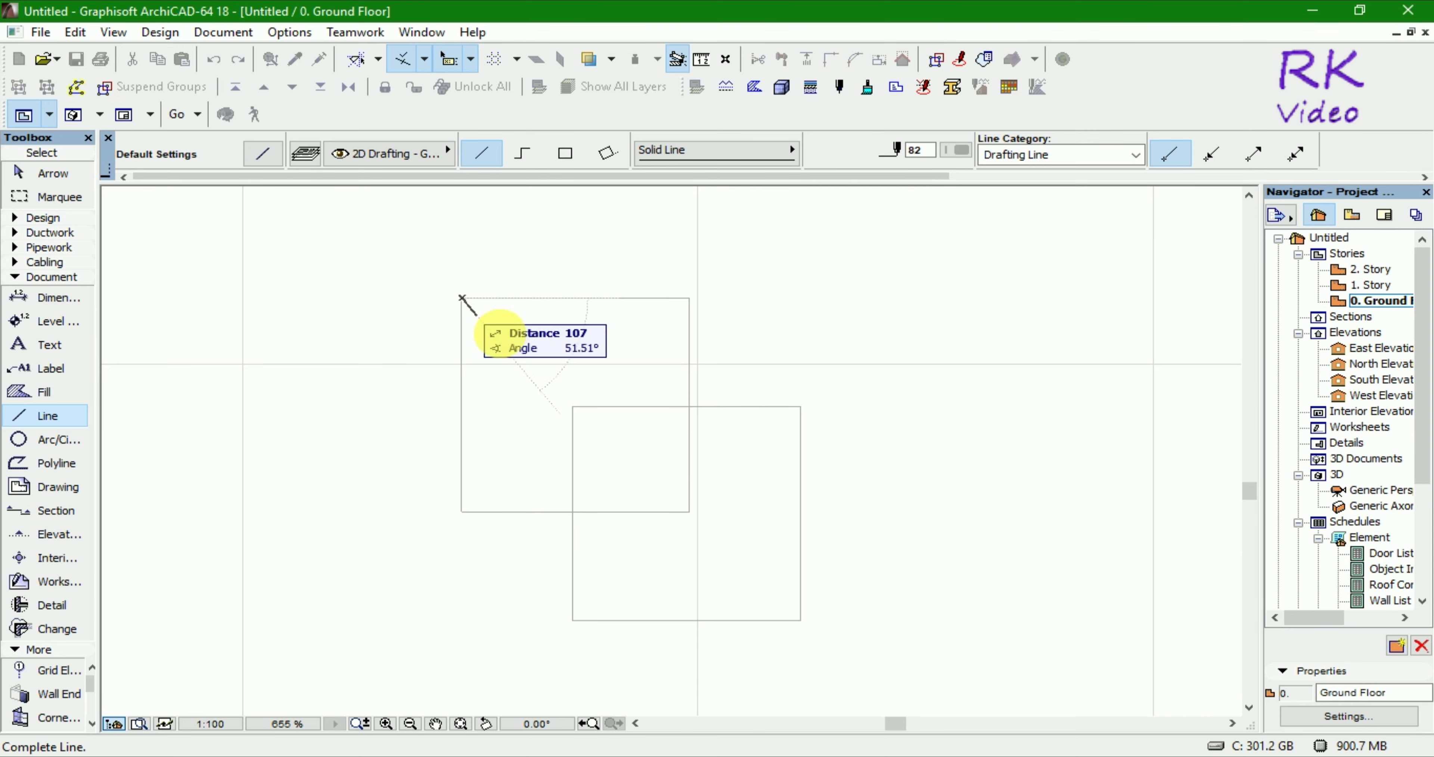
left_click(574, 407)
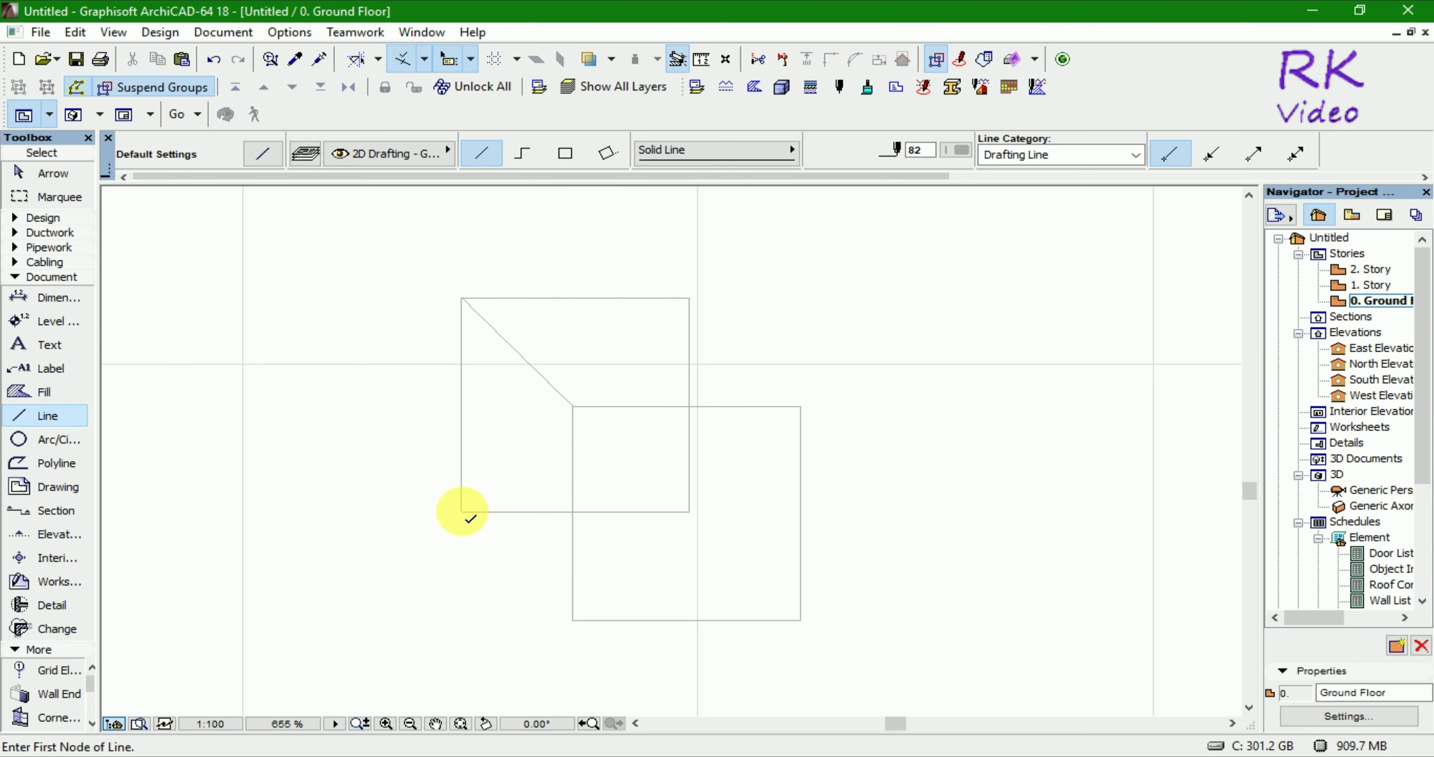
left_click(462, 511)
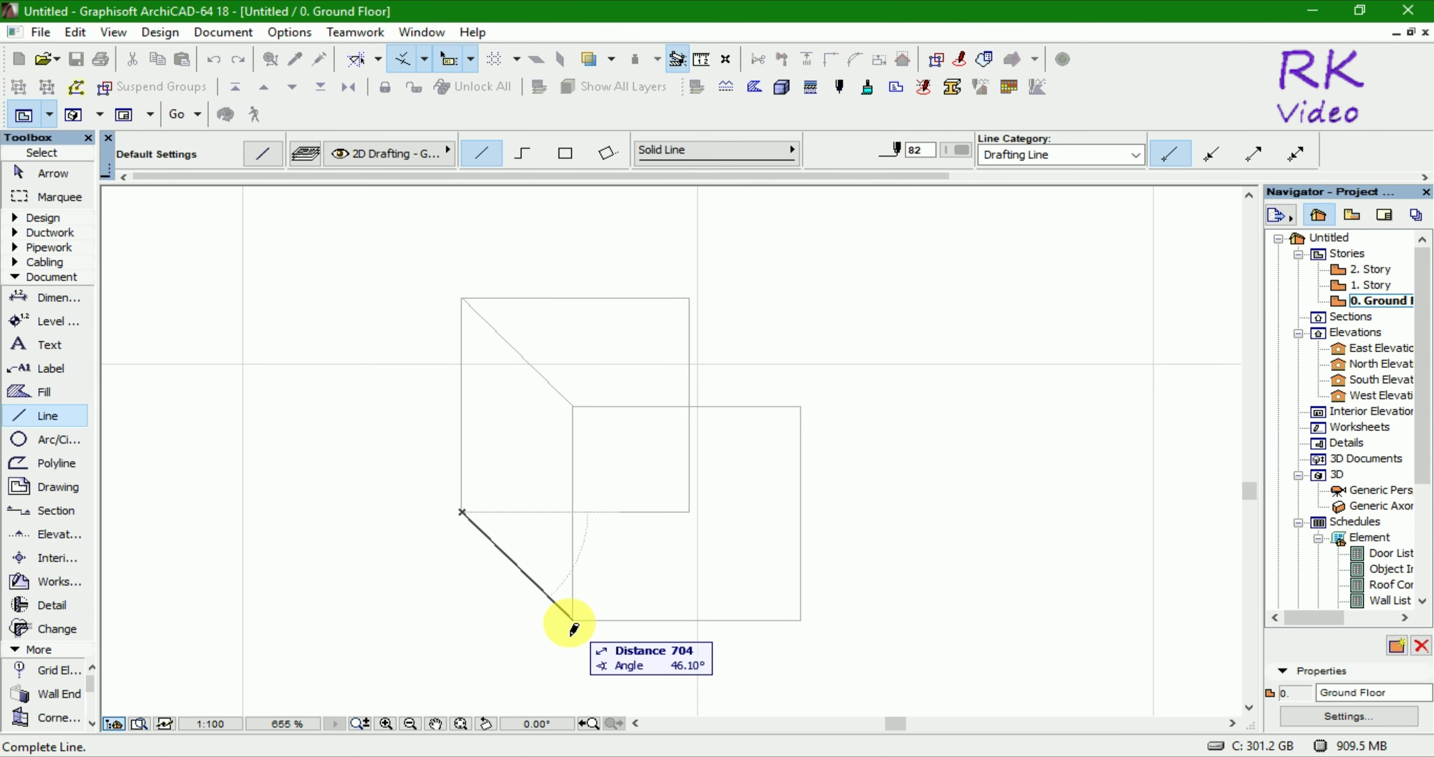
left_click(573, 620)
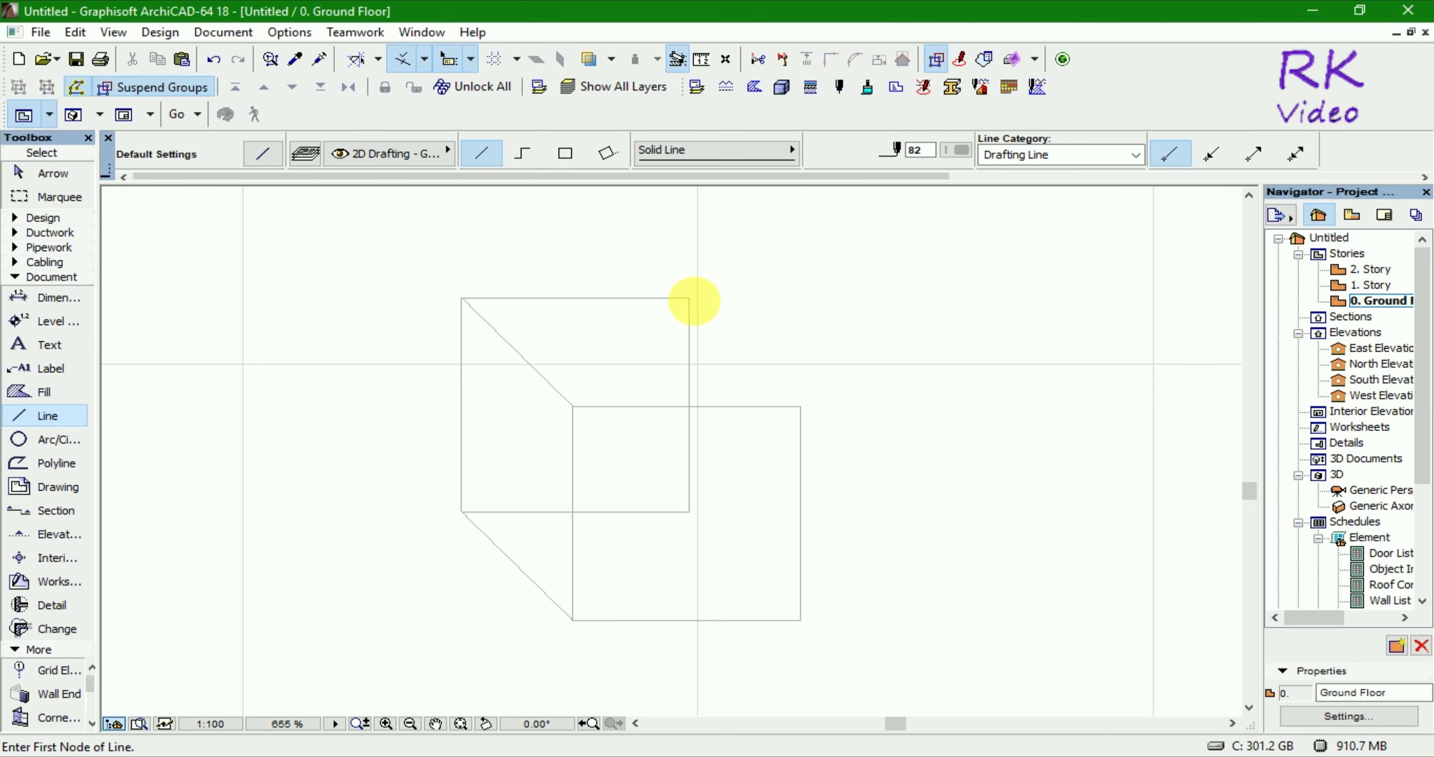
left_click(689, 299)
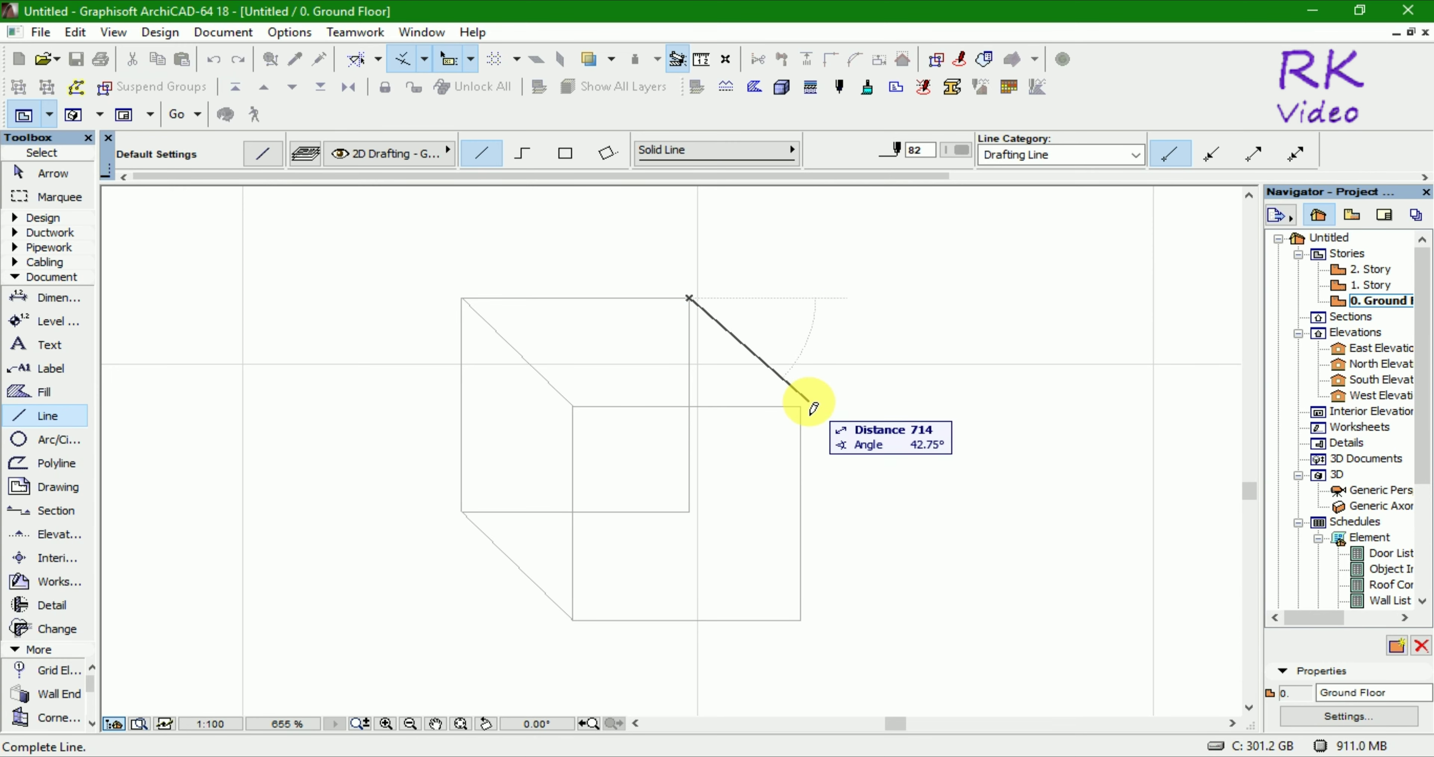
left_click(800, 407)
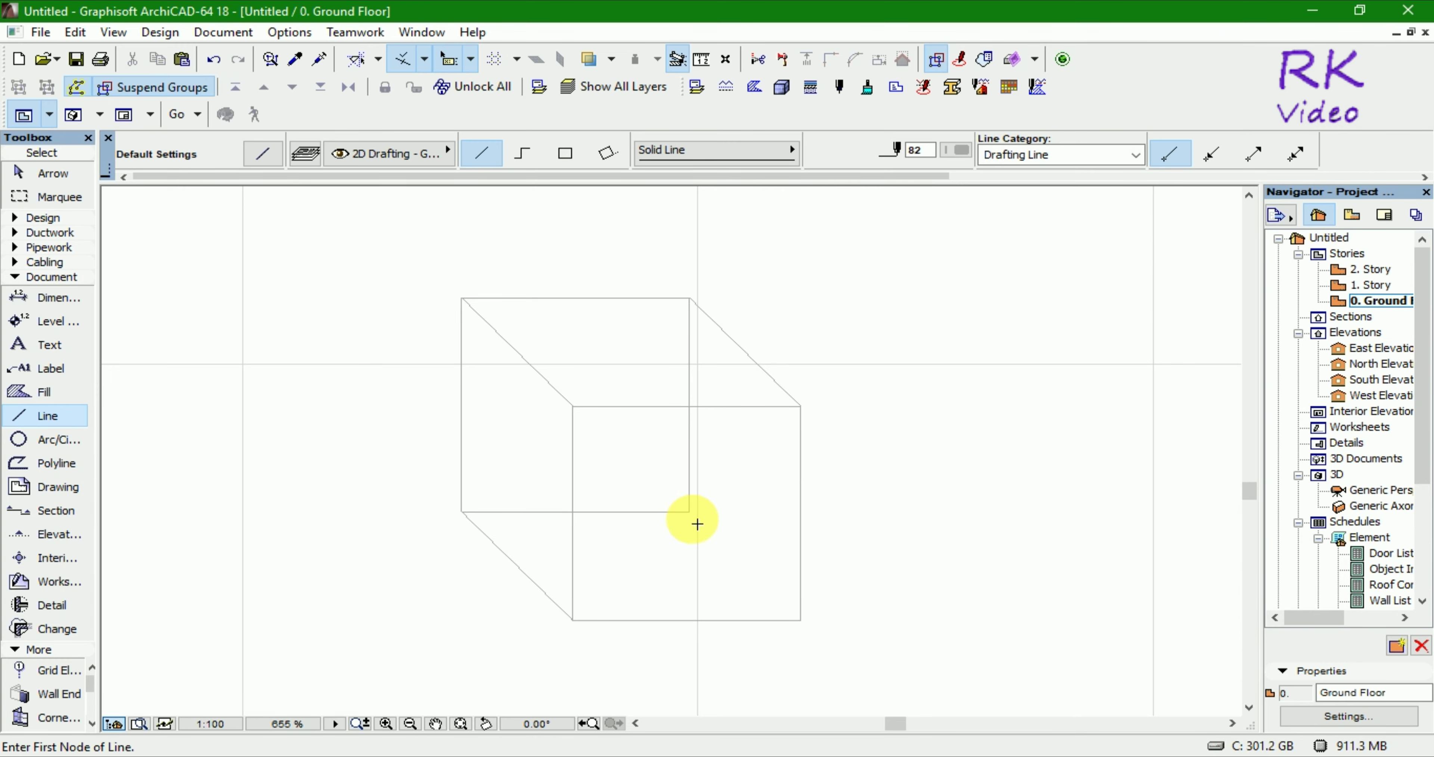
left_click(689, 512)
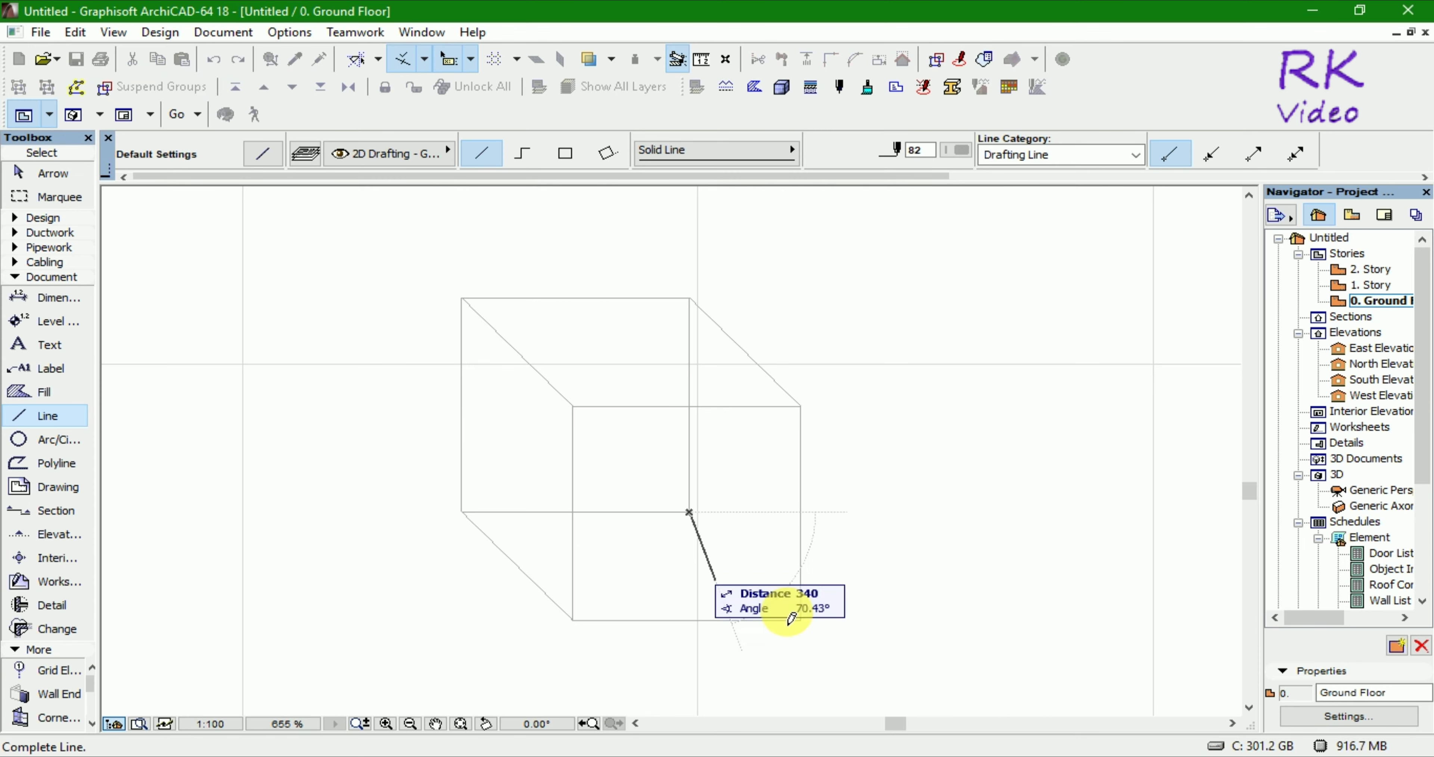
left_click(802, 621)
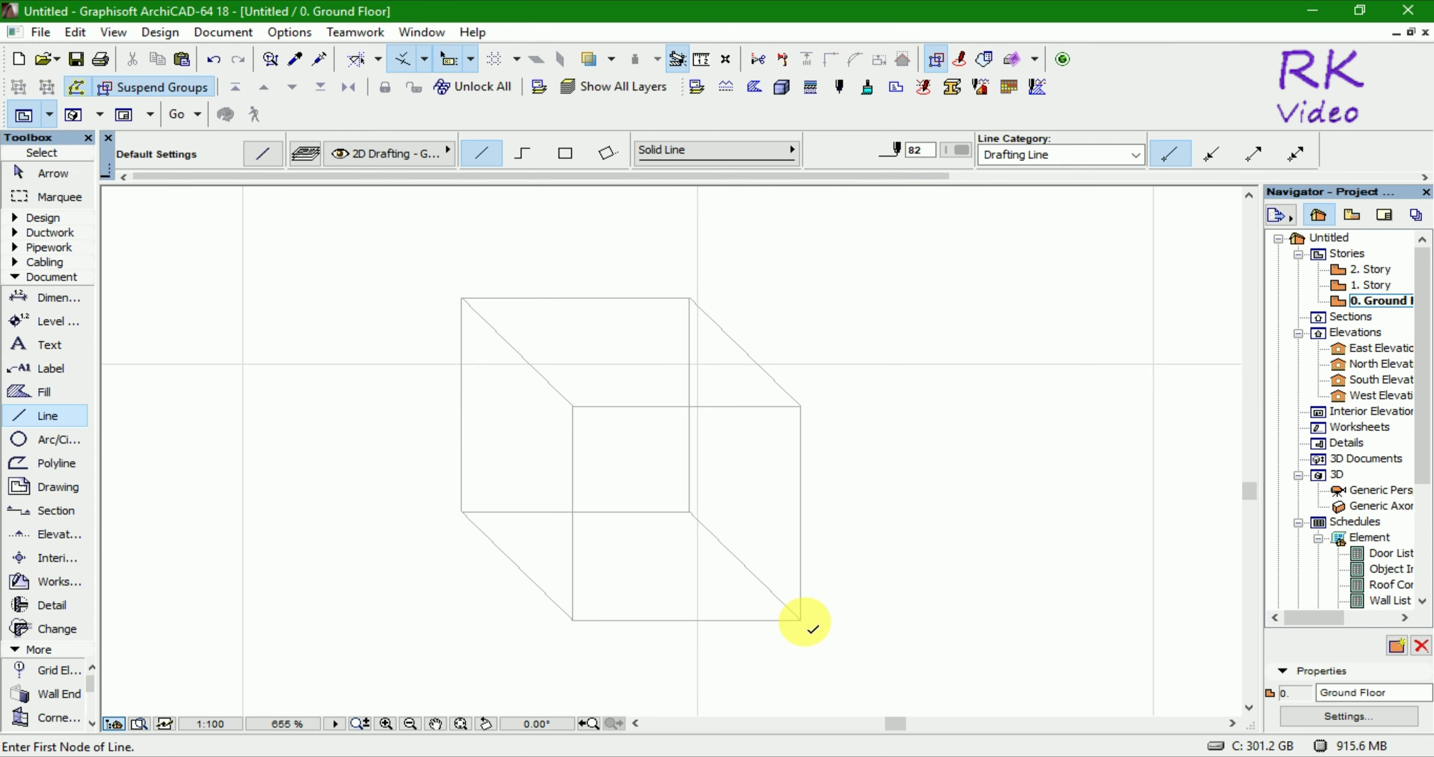
key("Escape")
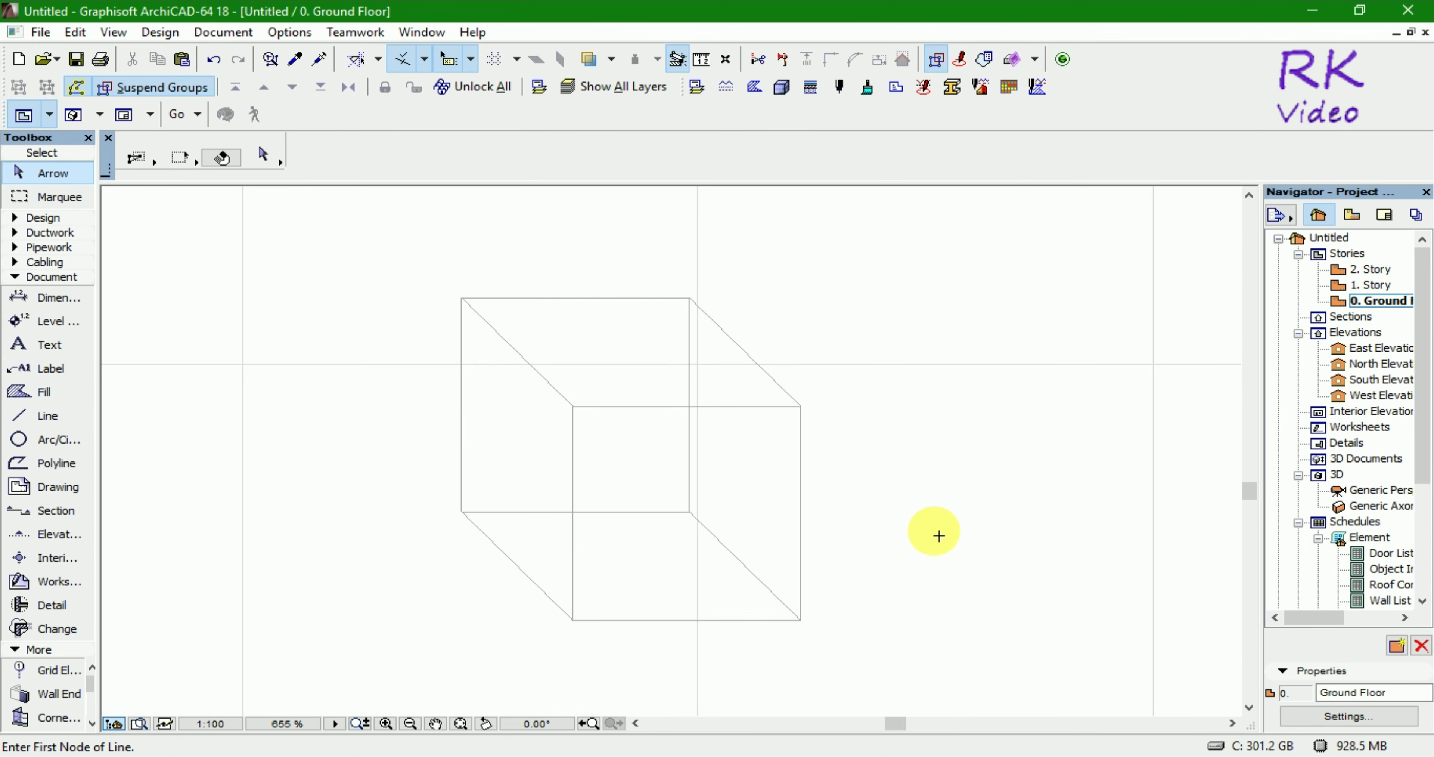
Step: Select and deselect the twelve cube lines, then restore the Ground Floor plan to a floating window
left_click_drag(360, 237, 905, 670)
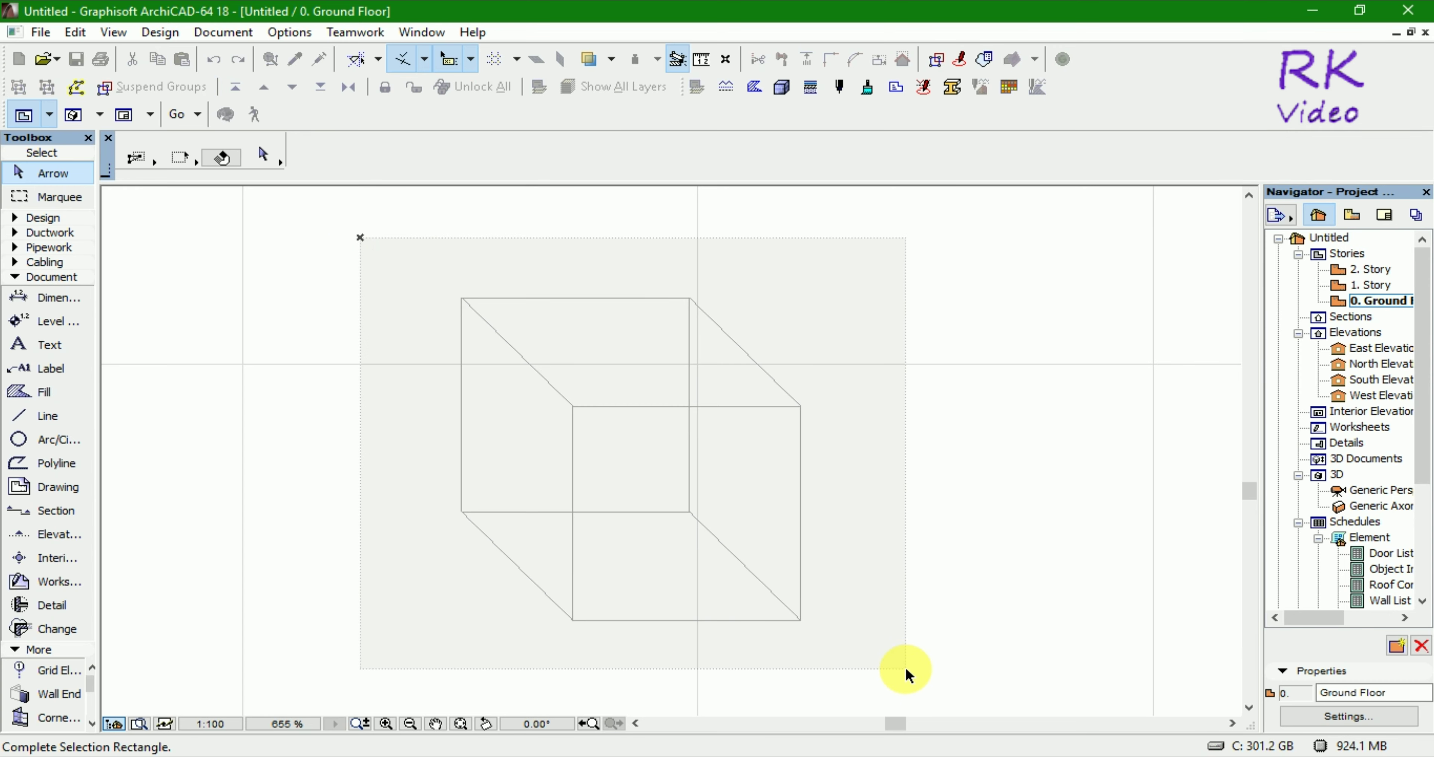
left_click(905, 669)
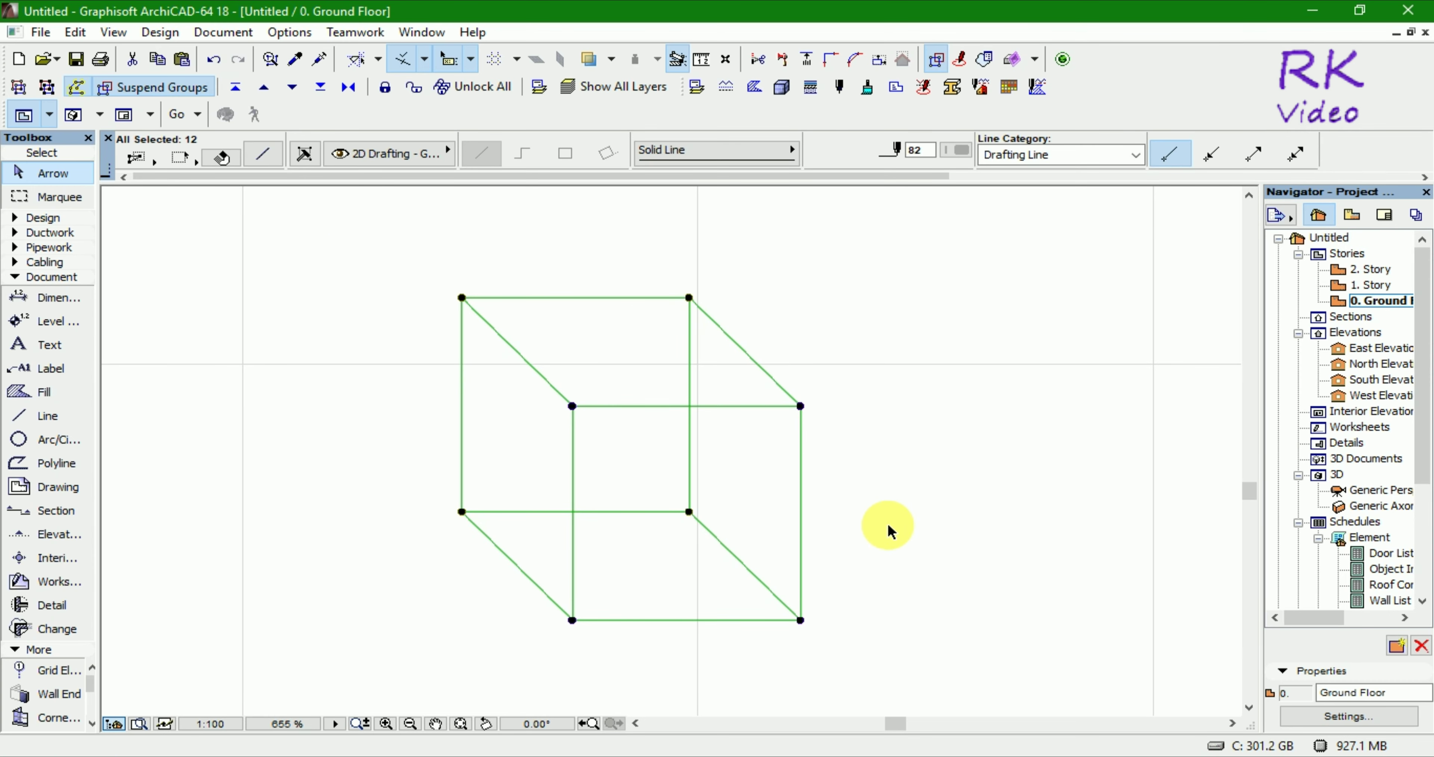
key("Escape")
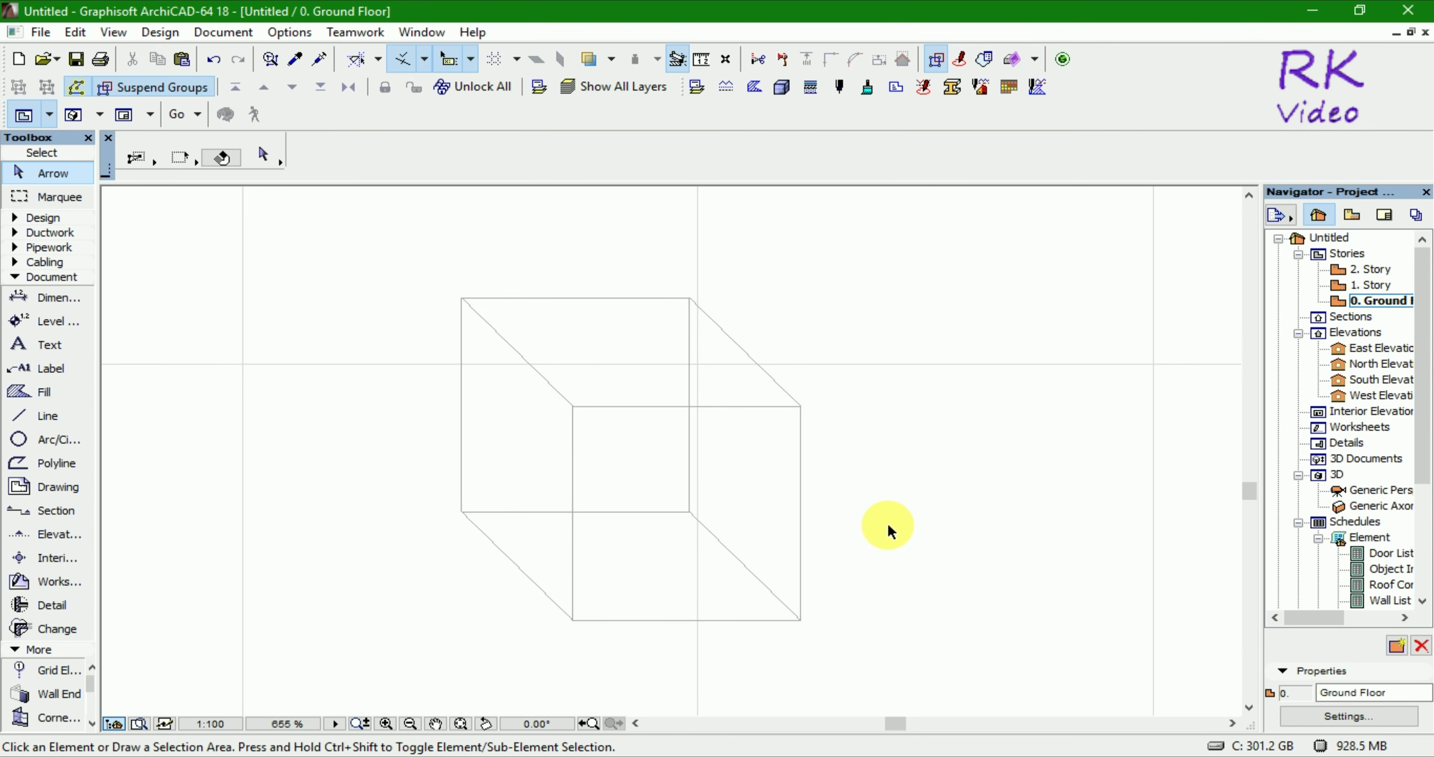
left_click(1410, 32)
Step: Make the floating plan window taller, zoom onto the cube, and move the window up and right
left_click_drag(1024, 523, 998, 636)
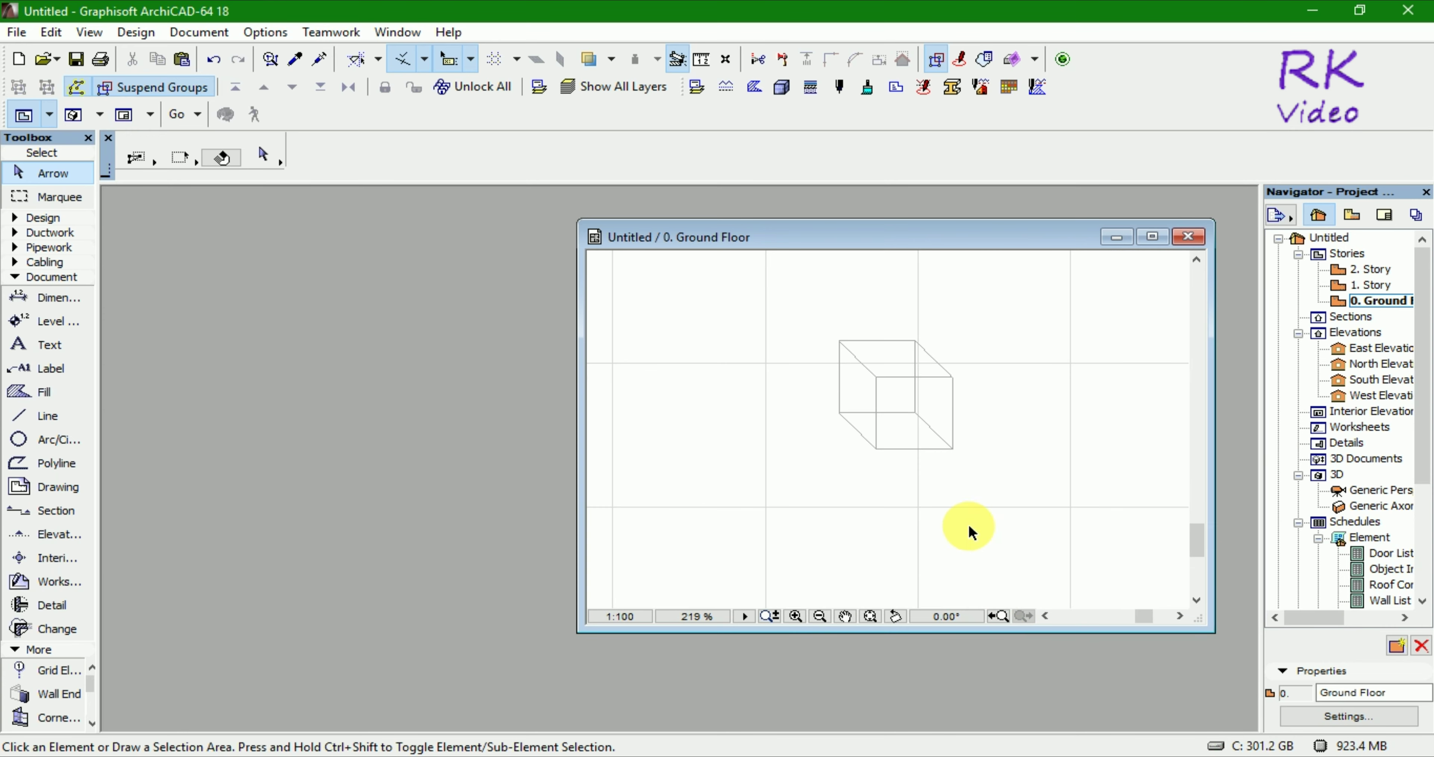
scroll(902, 328, "up", 2)
scroll(925, 490, "down", 1)
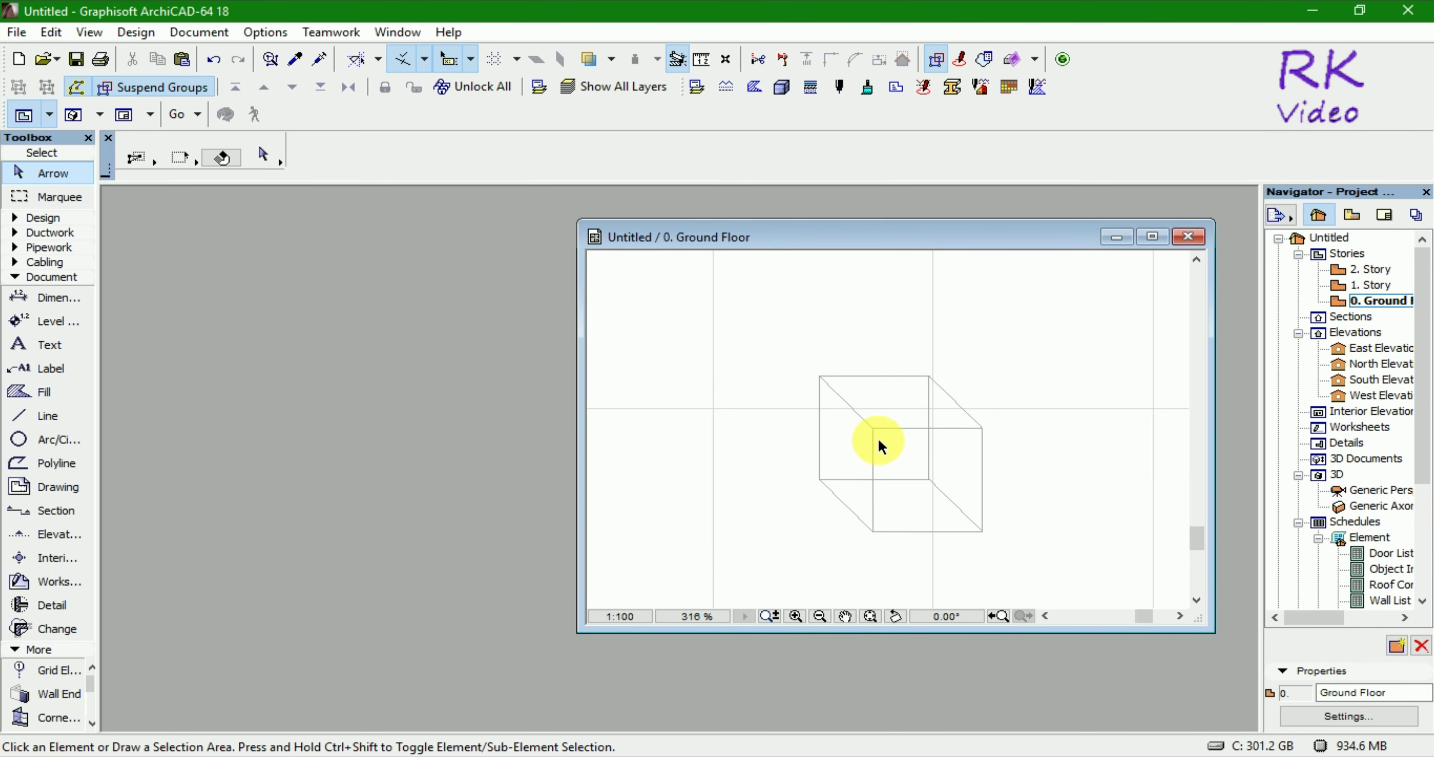
scroll(901, 474, "up", 3)
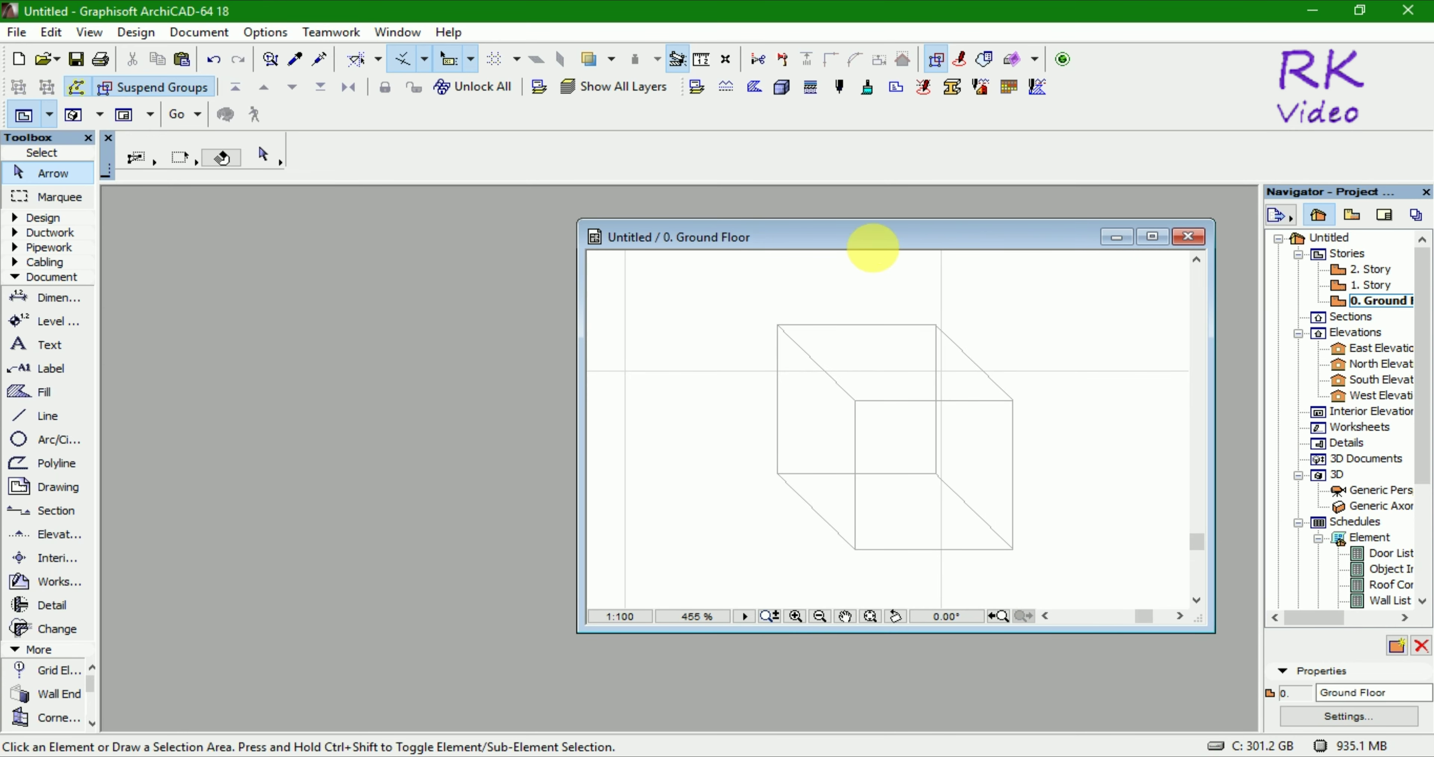
left_click_drag(873, 242, 916, 209)
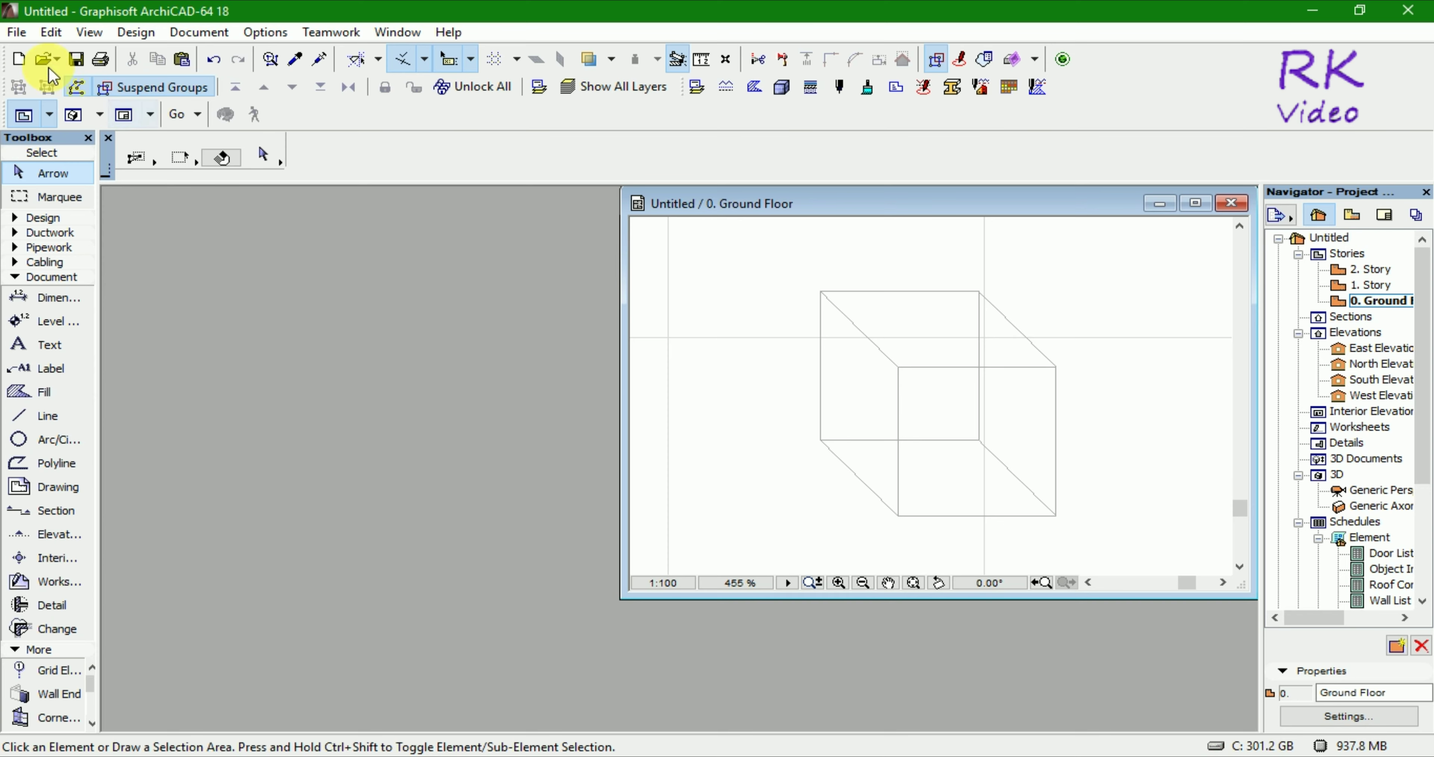
left_click(16, 32)
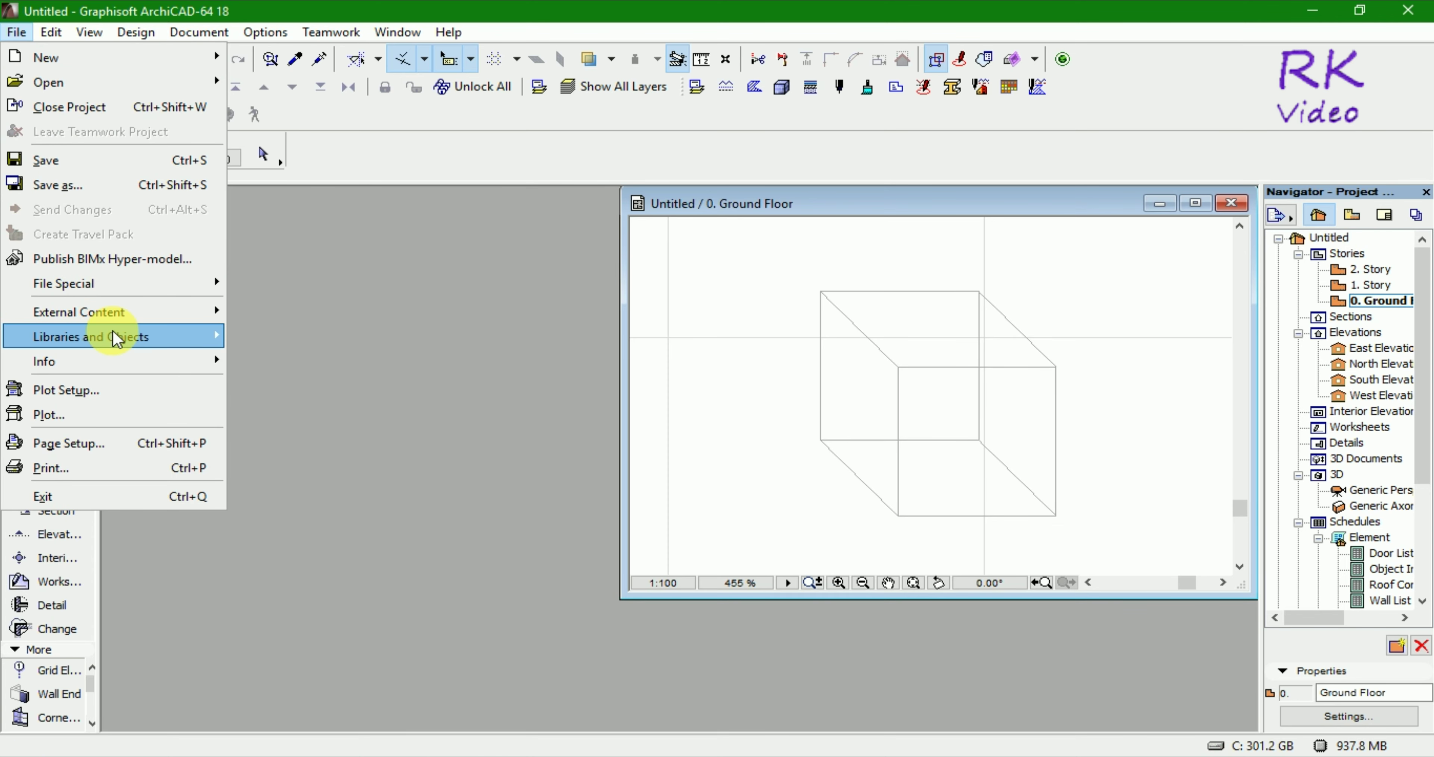
Step: Create a new library object, show its empty 2D script, and move the editor beside the cube
mouse_move(90, 336)
left_click(284, 443)
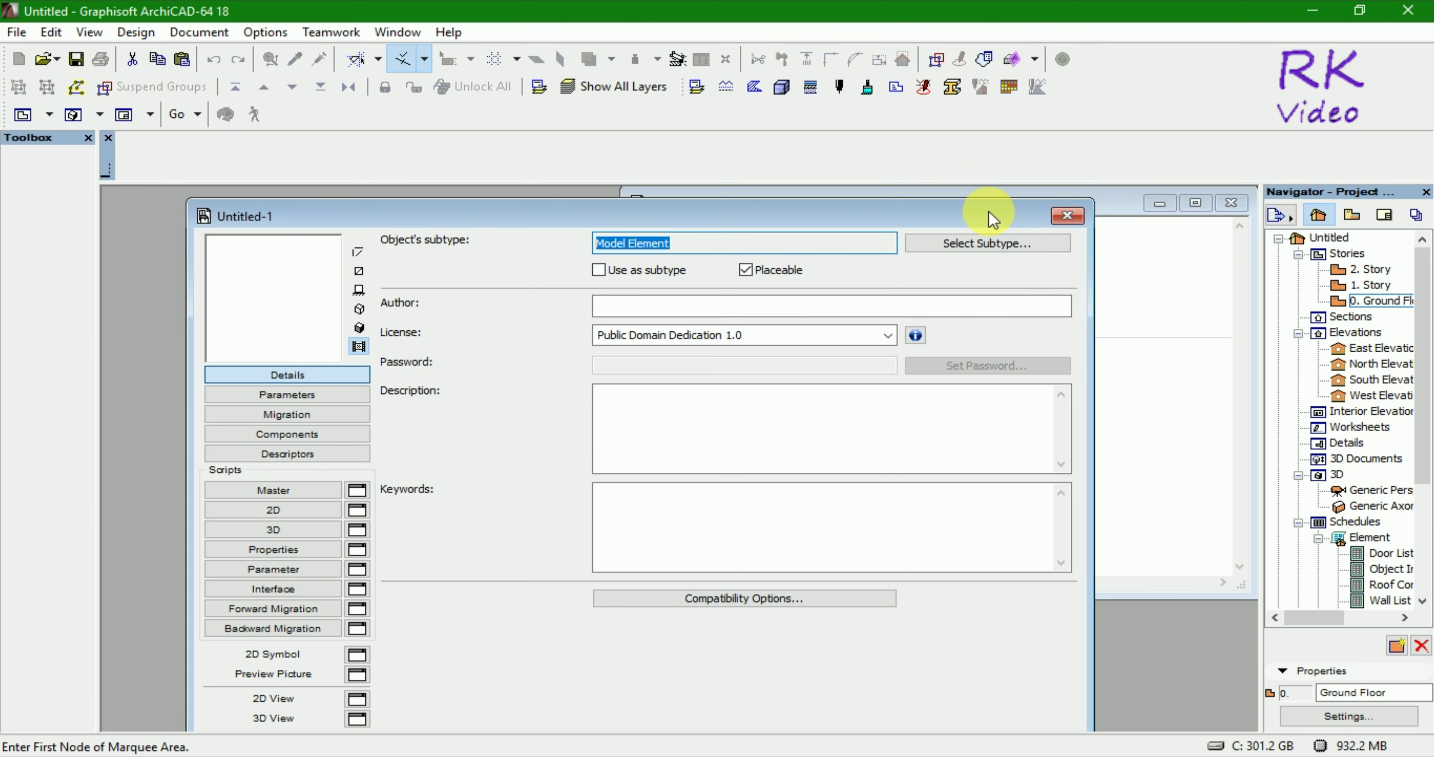
left_click_drag(988, 210, 1019, 231)
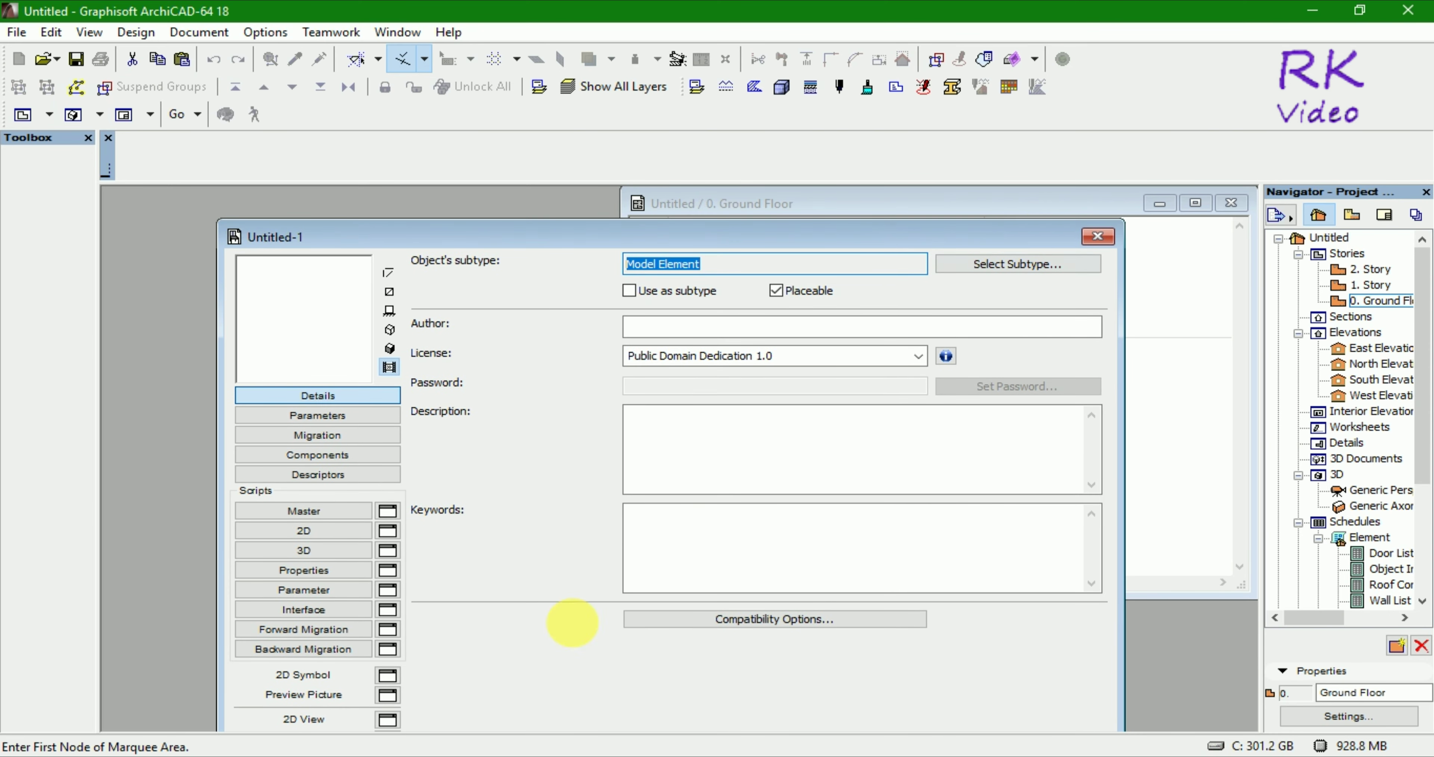
left_click(340, 532)
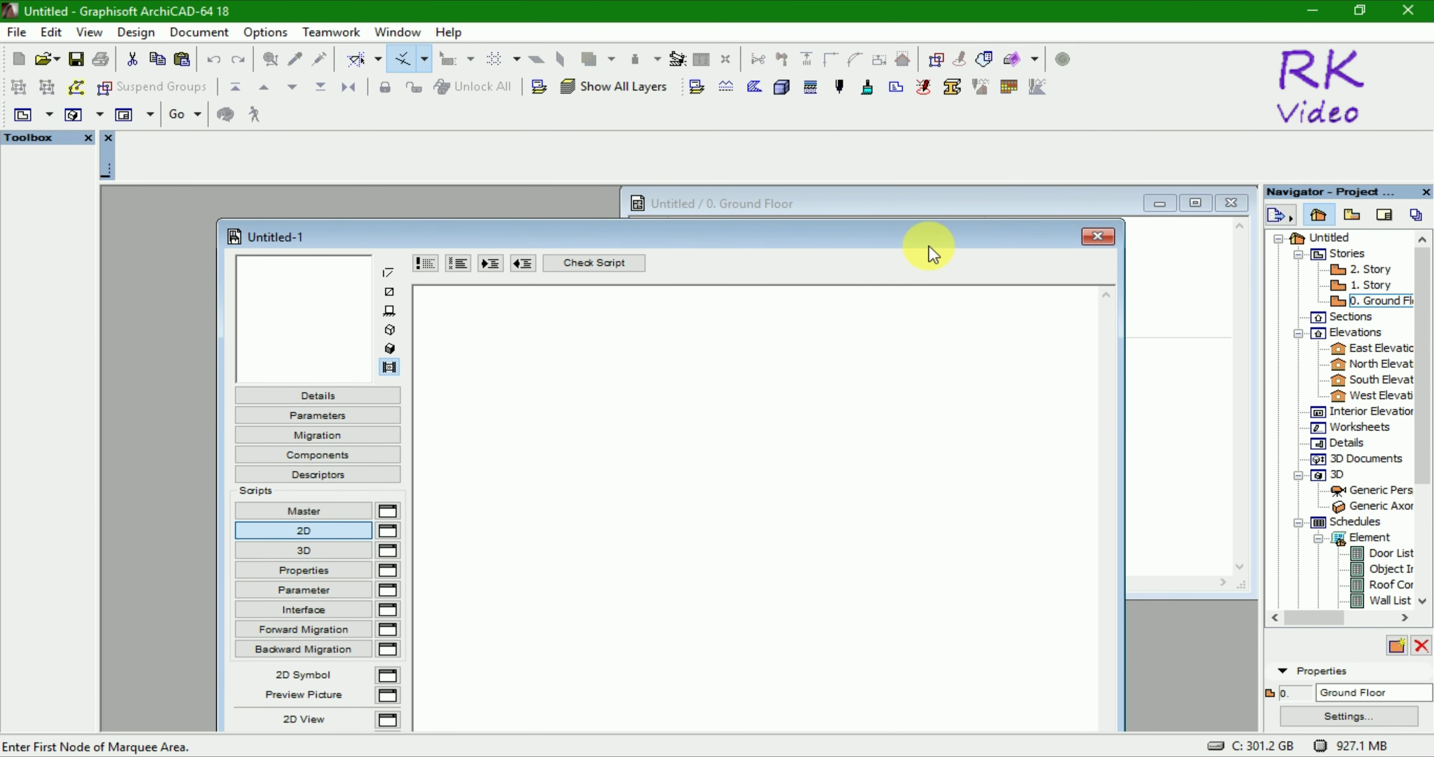
left_click_drag(986, 232, 483, 209)
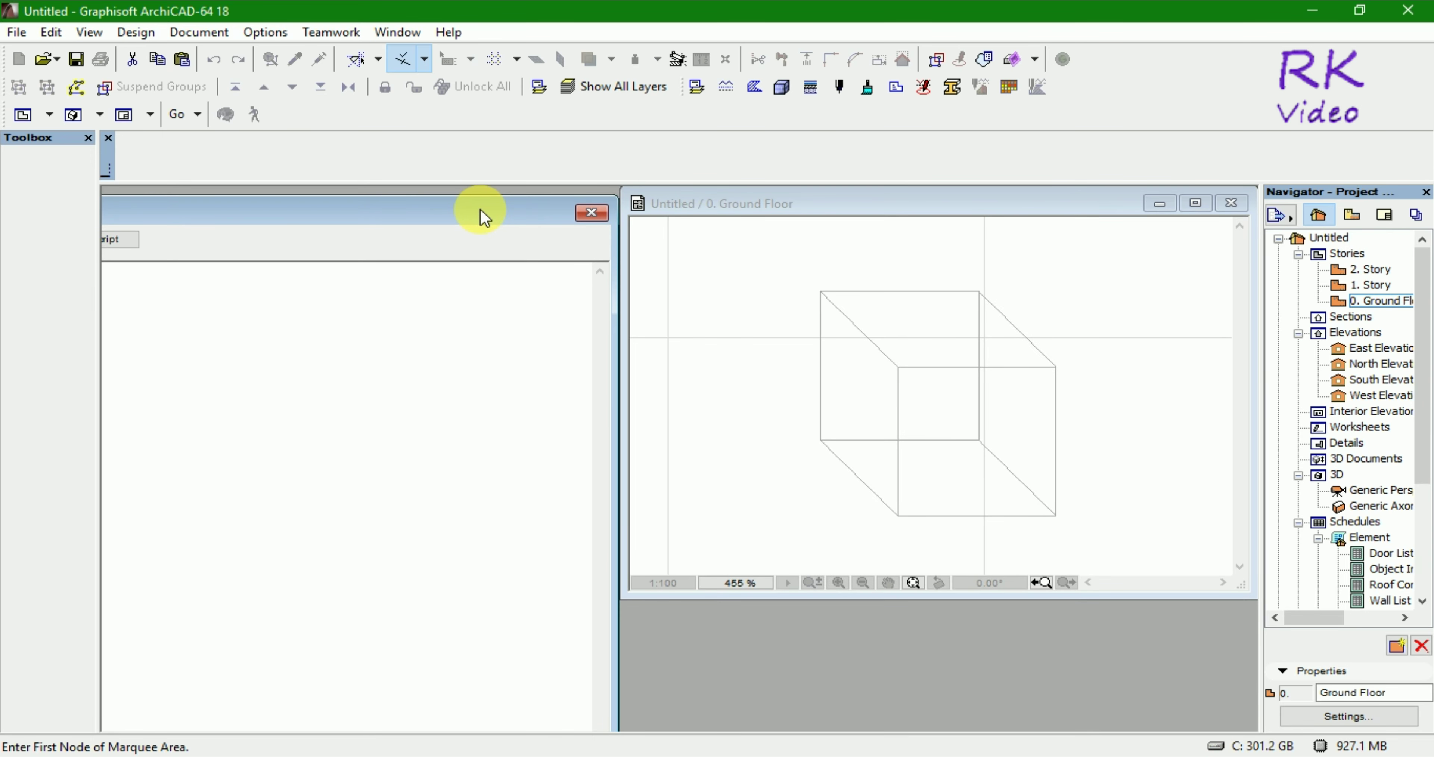
Step: Select all 12 cube lines and drag them by their bottom node into the 2D script
left_click(963, 203)
left_click_drag(782, 256, 952, 409)
left_click(1067, 526)
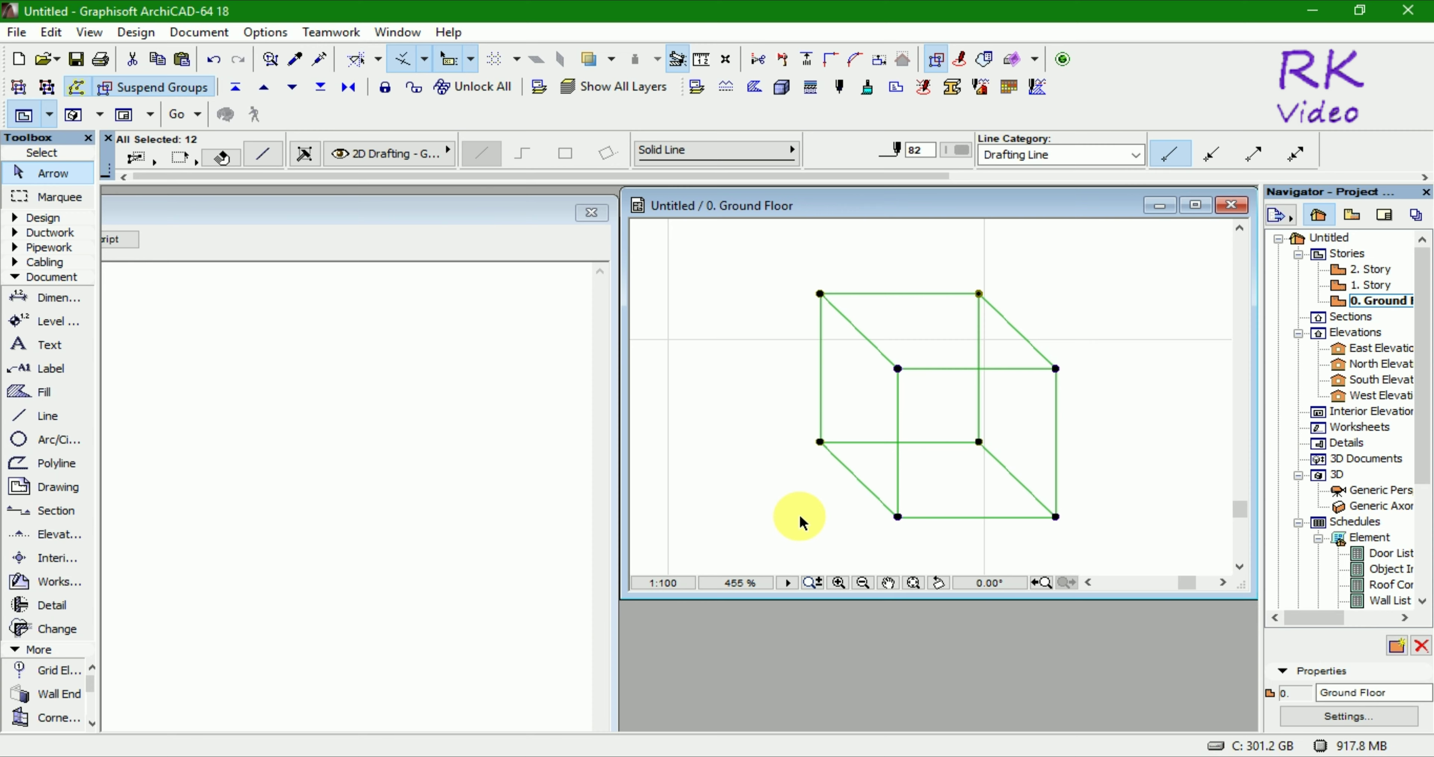
left_click(898, 517)
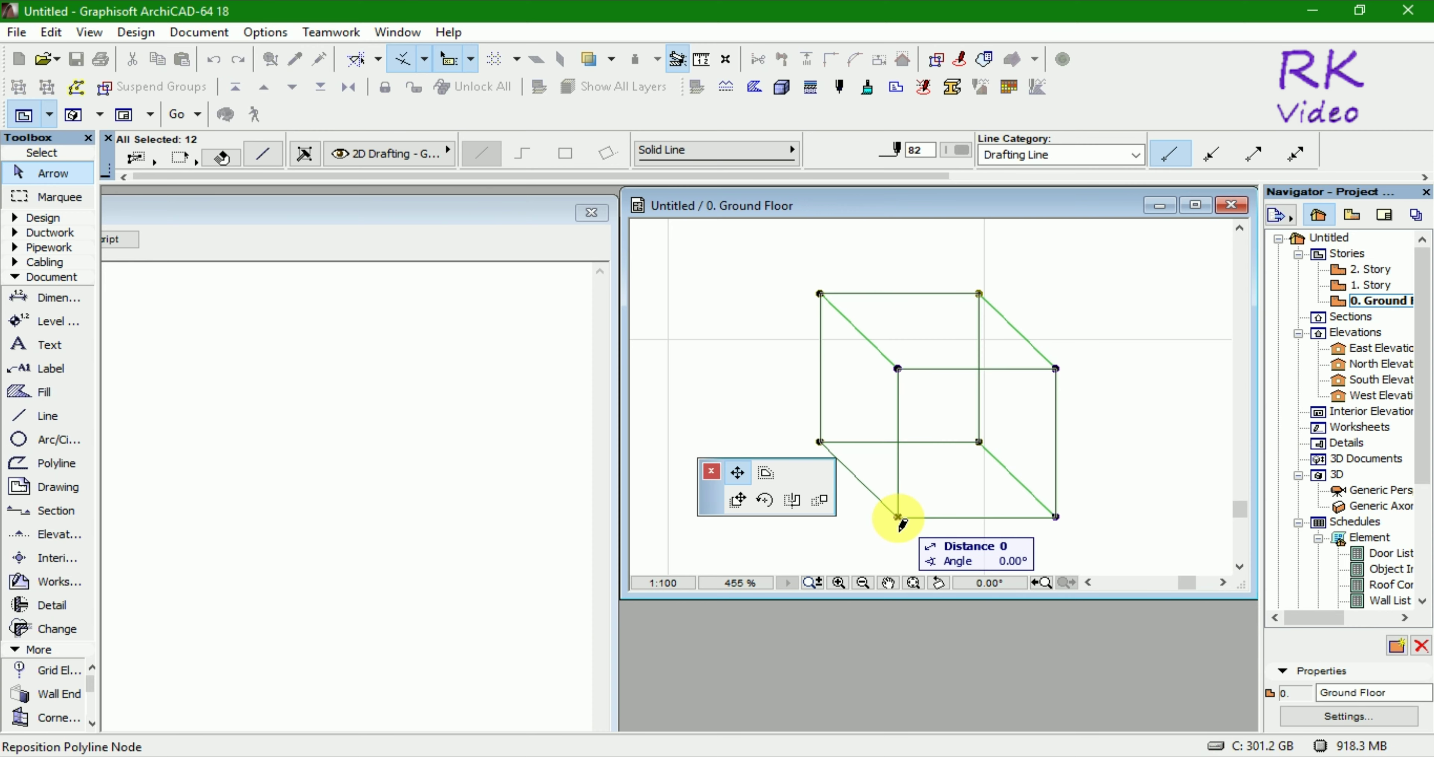
left_click(737, 472)
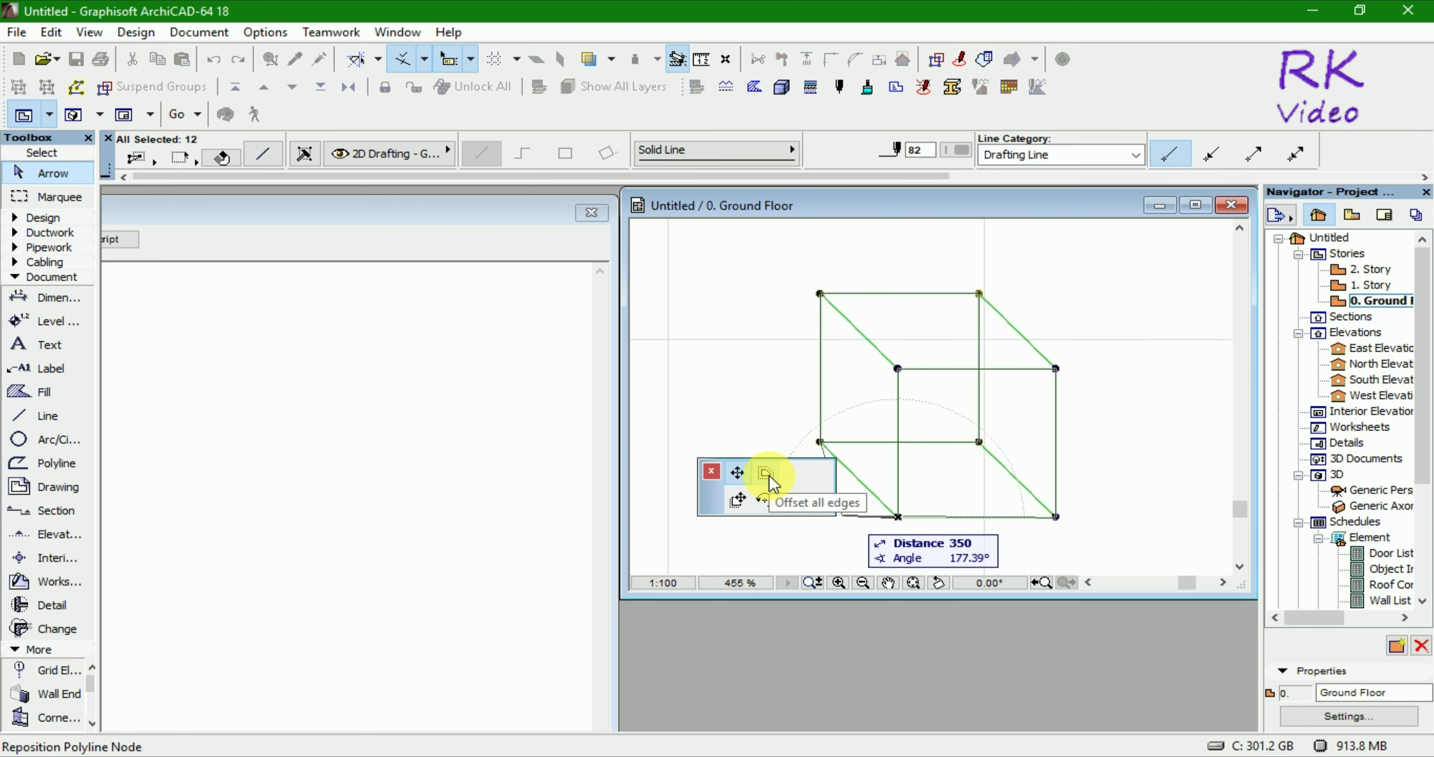
left_click(740, 502)
left_click(898, 517)
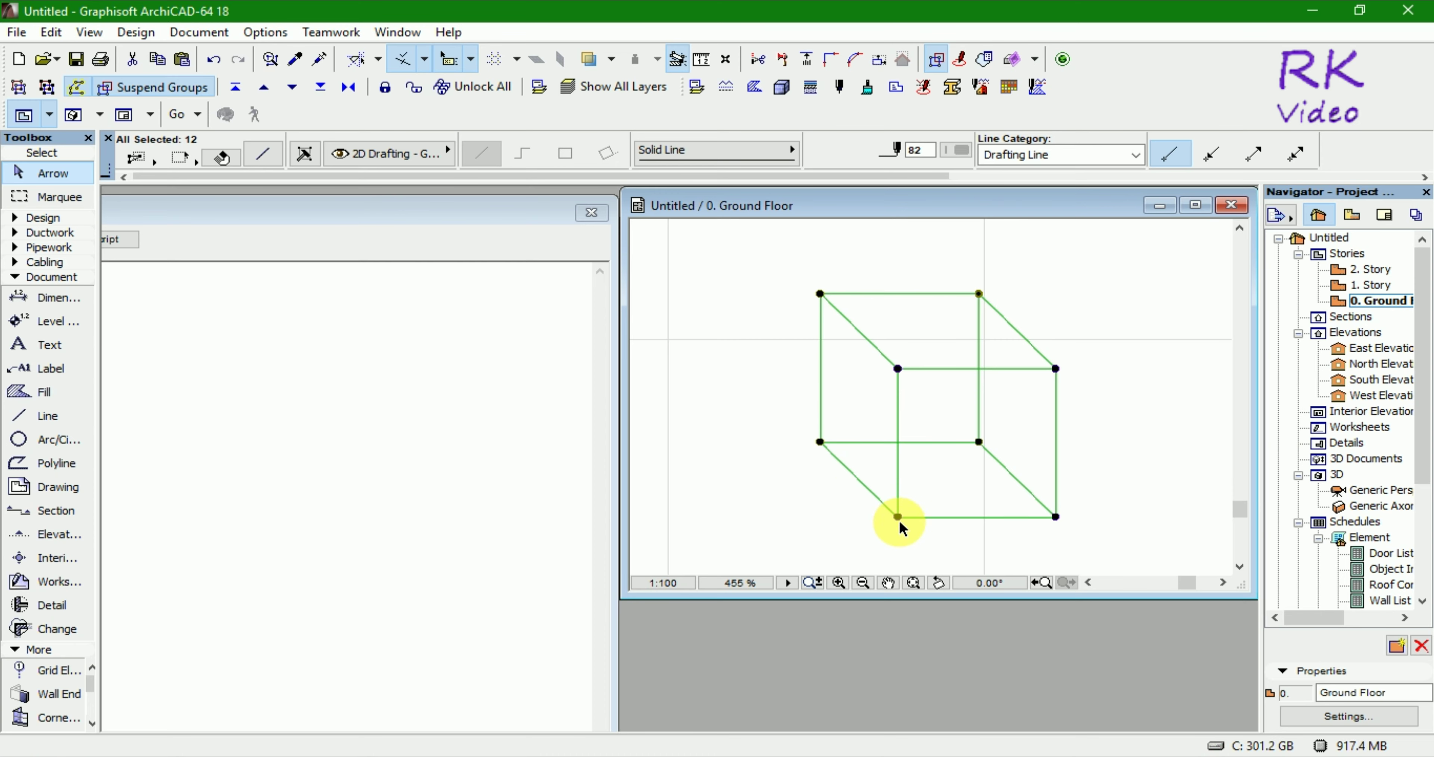
left_click(900, 522)
Step: Place the lines as line2 script rows and show the object's 2D preview of the cube
left_click(425, 544)
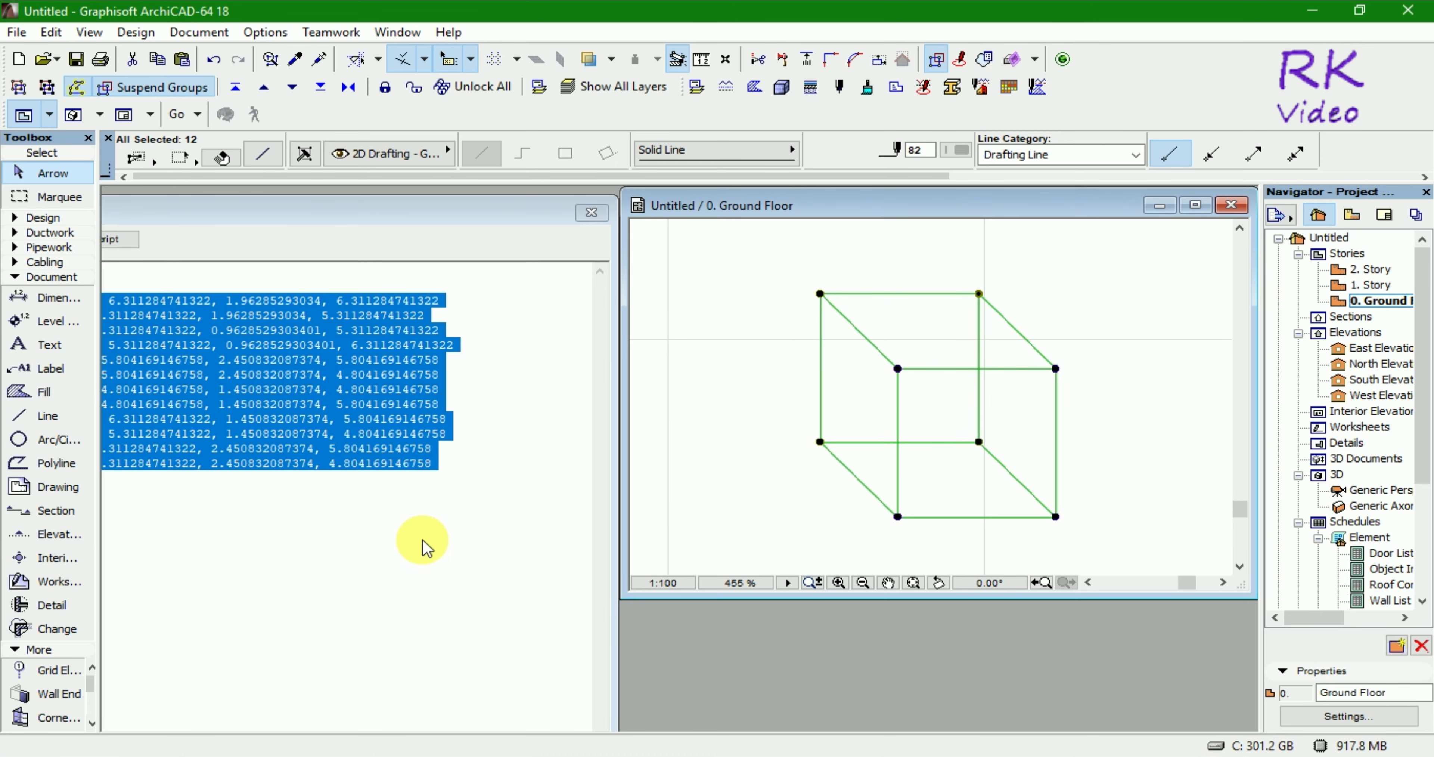
left_click_drag(412, 219, 900, 222)
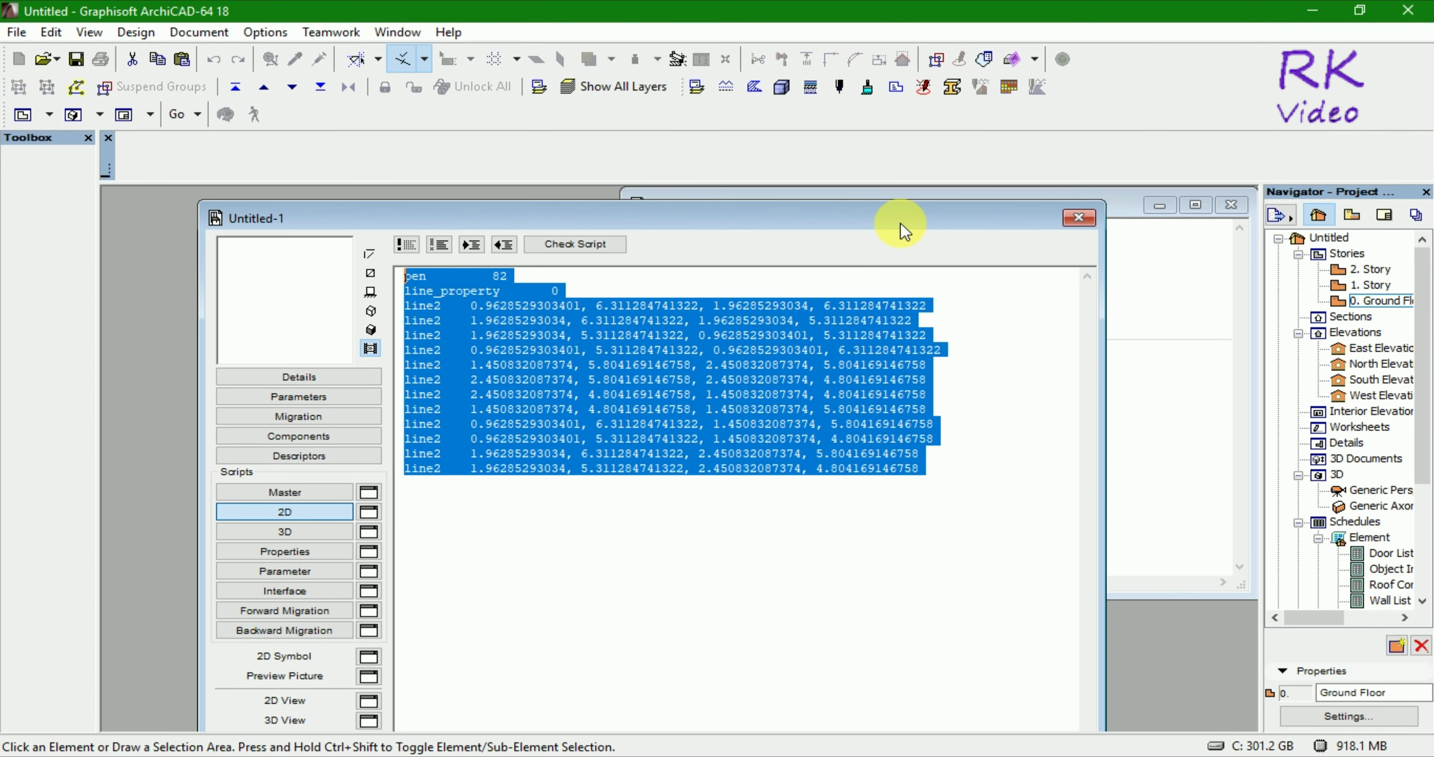
left_click(1002, 421)
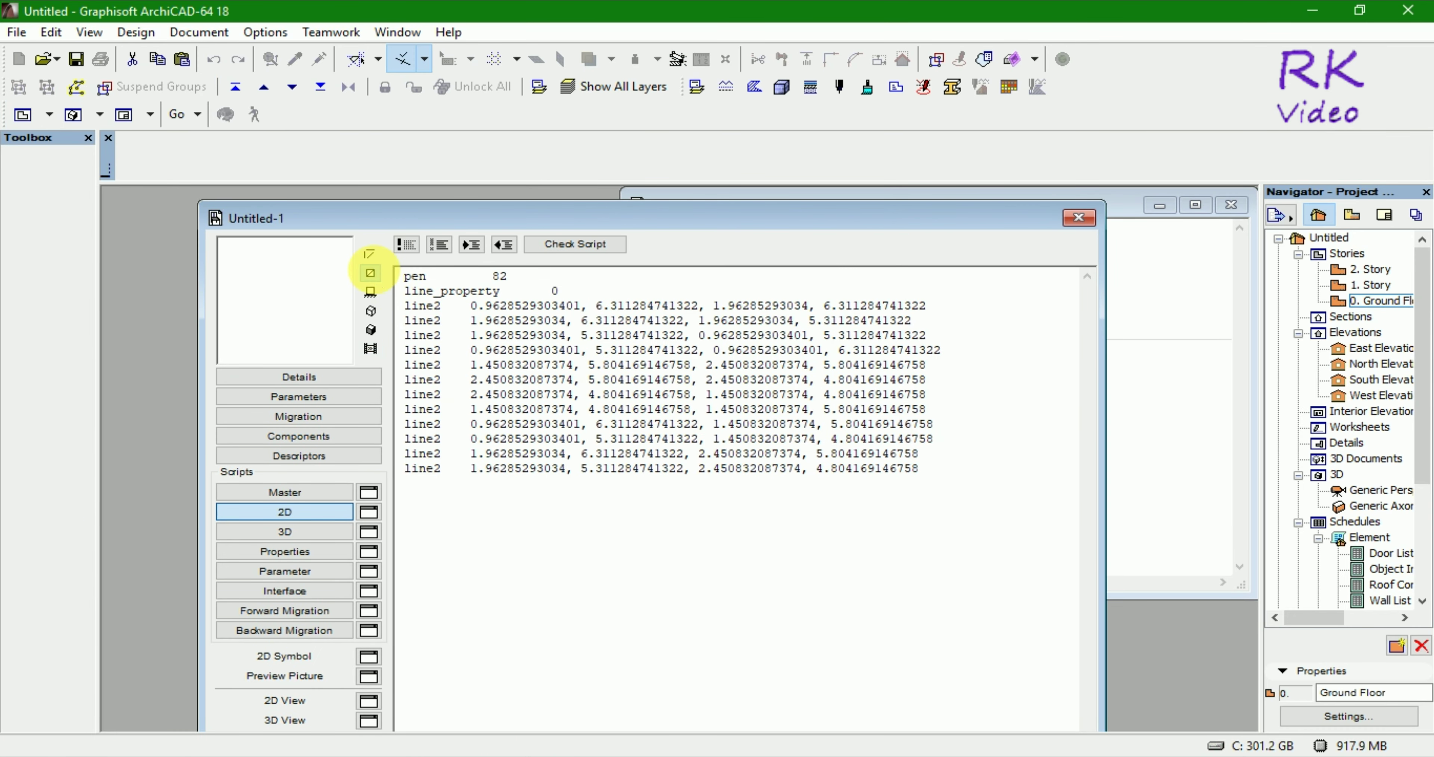
left_click(370, 273)
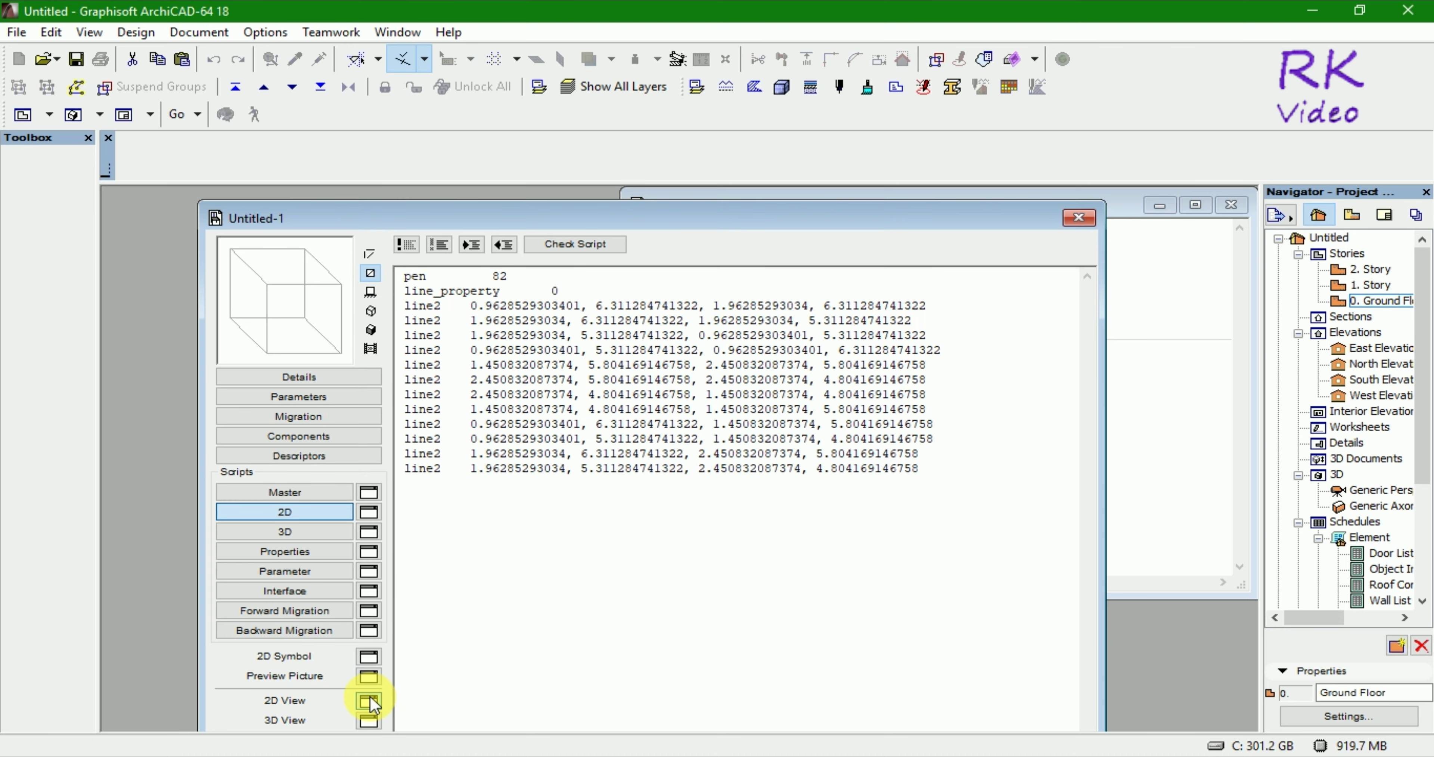
Step: Open the object's 2D View of the scripted cube and position it below the script text
left_click(370, 701)
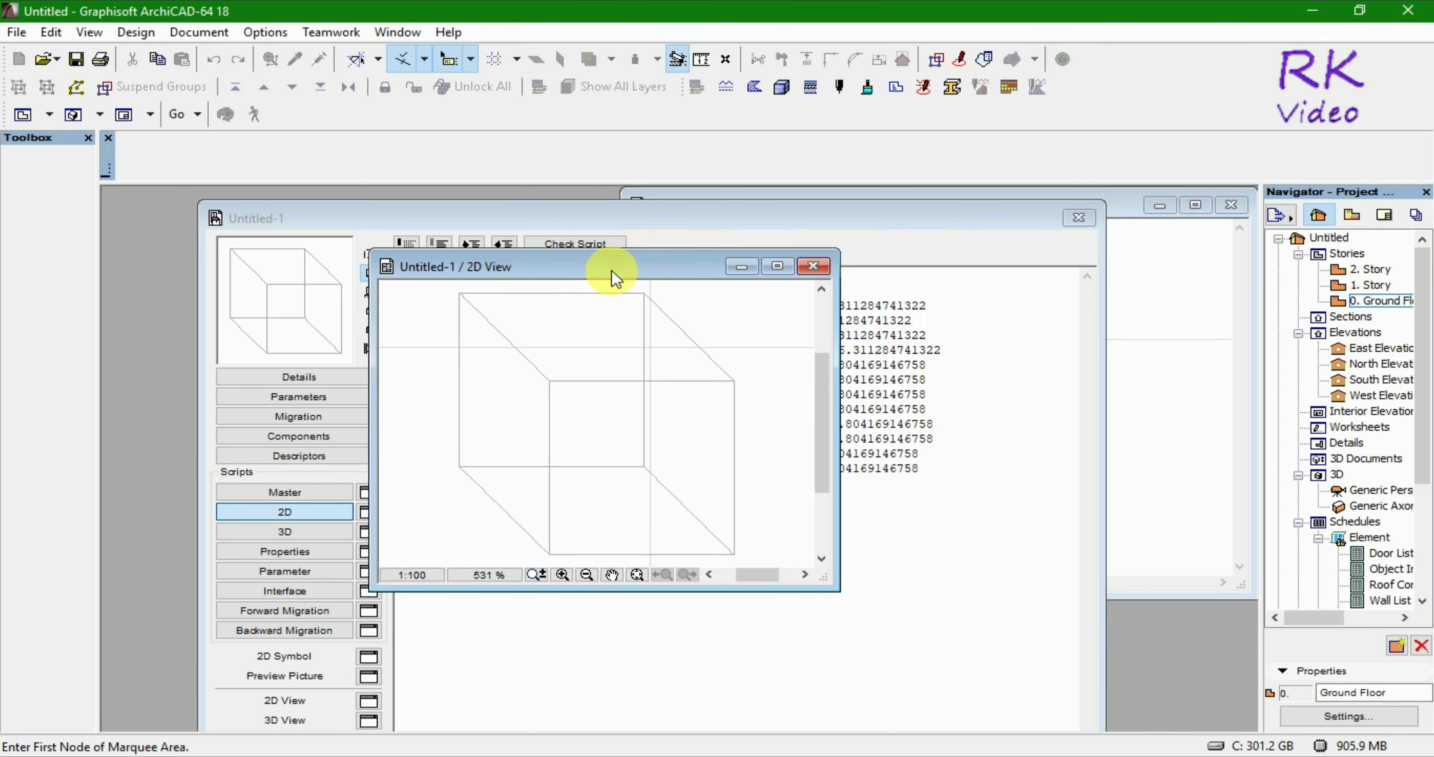
left_click_drag(613, 276, 940, 257)
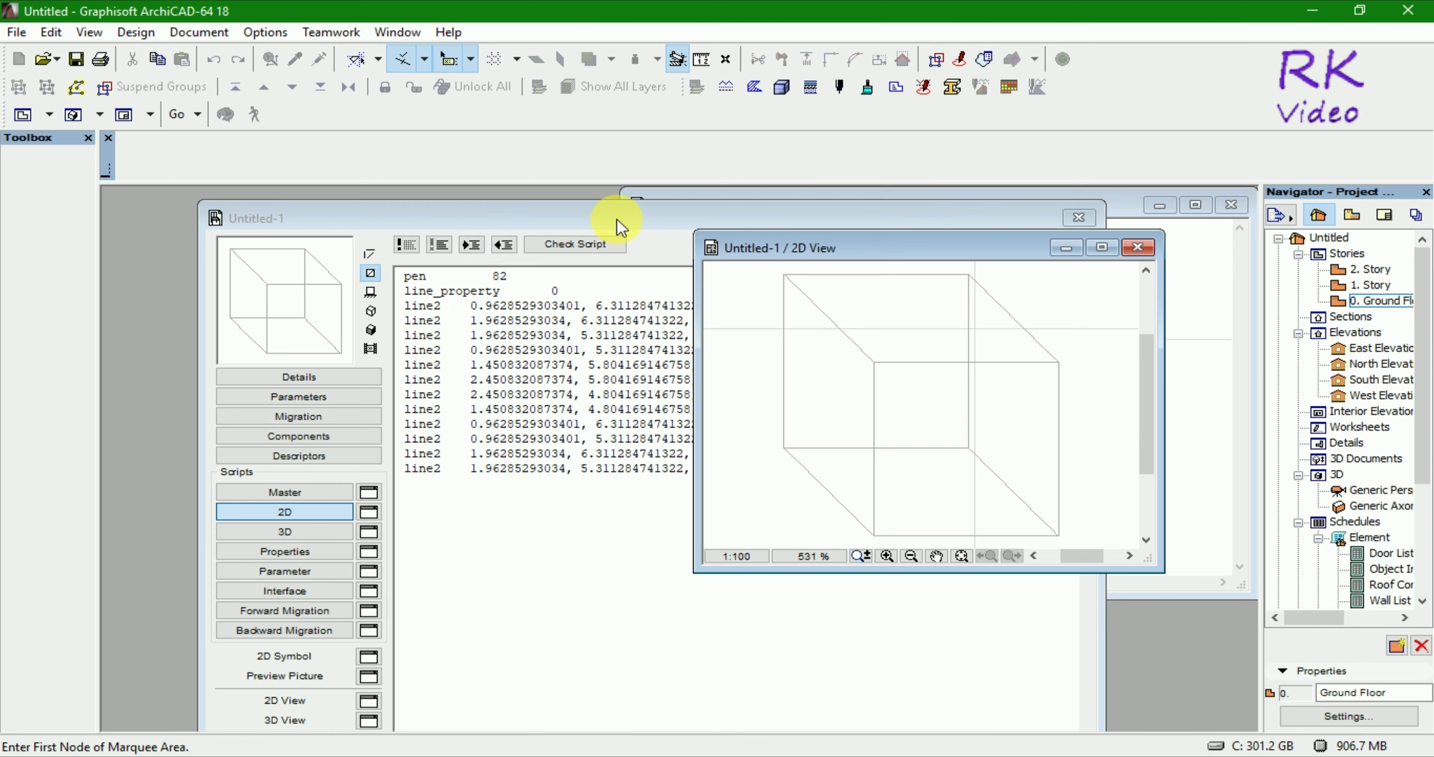
left_click_drag(621, 226, 503, 209)
left_click(1027, 264)
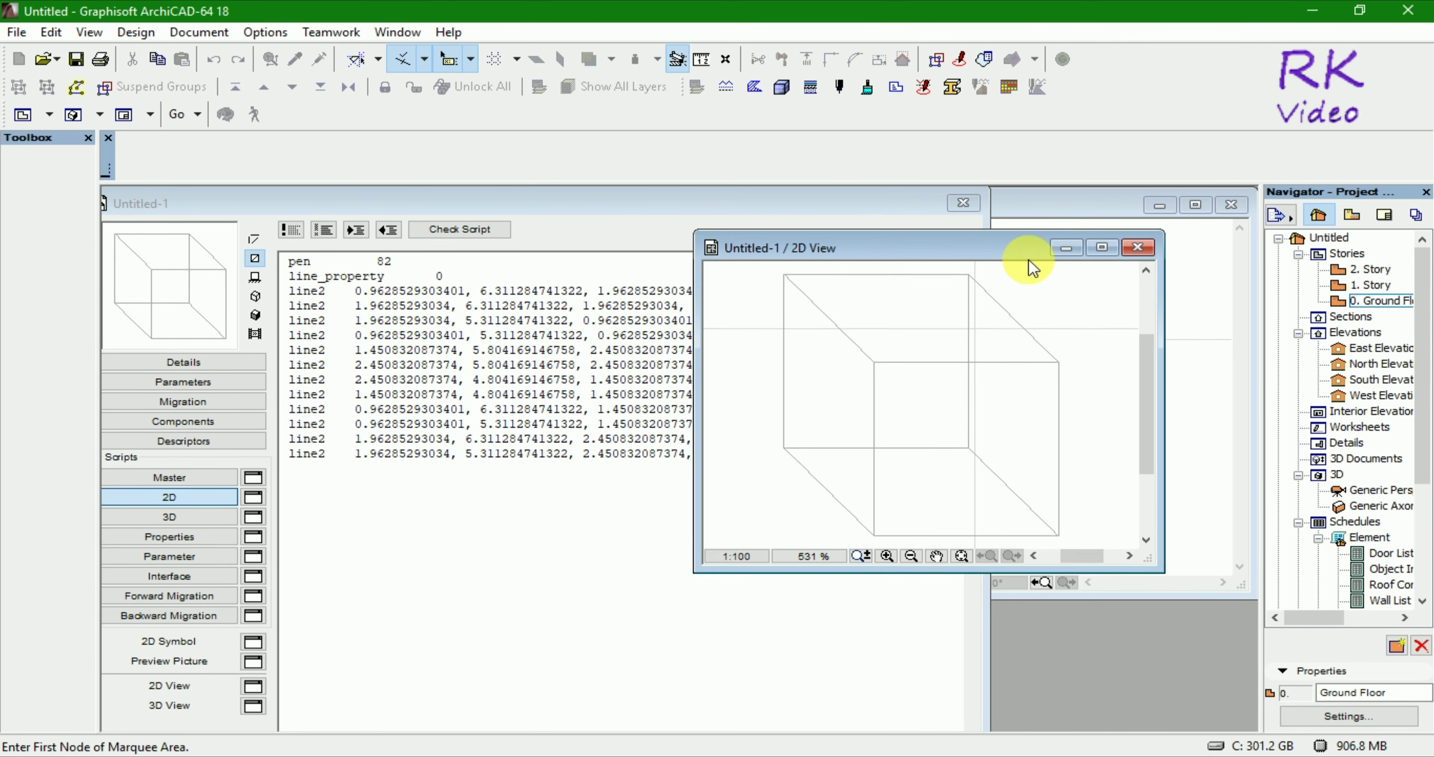
mouse_move(982, 245)
left_mouse_down()
mouse_move(928, 500)
mouse_move(778, 516)
left_mouse_up()
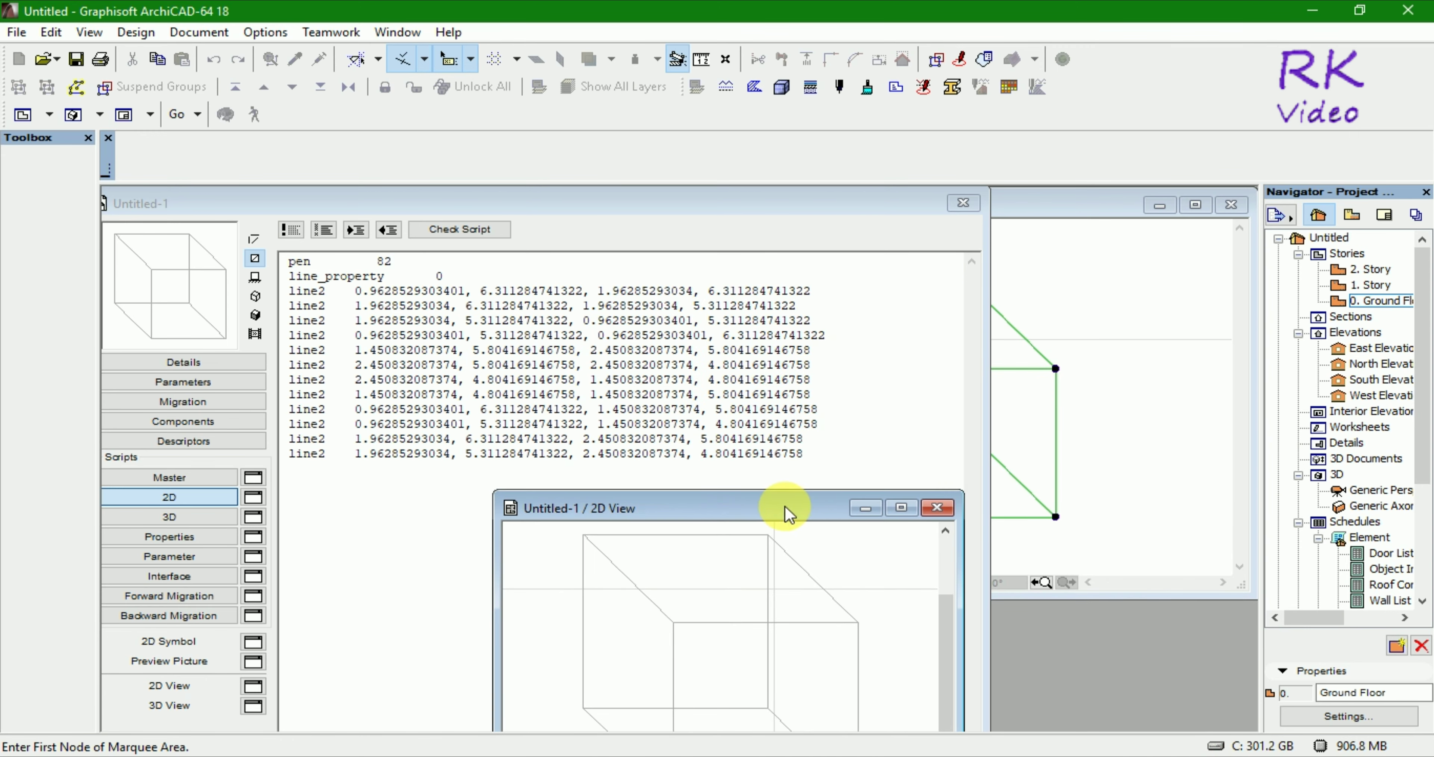
left_click(1128, 293)
scroll(1133, 331, "down", 2)
scroll(1138, 333, "down", 2)
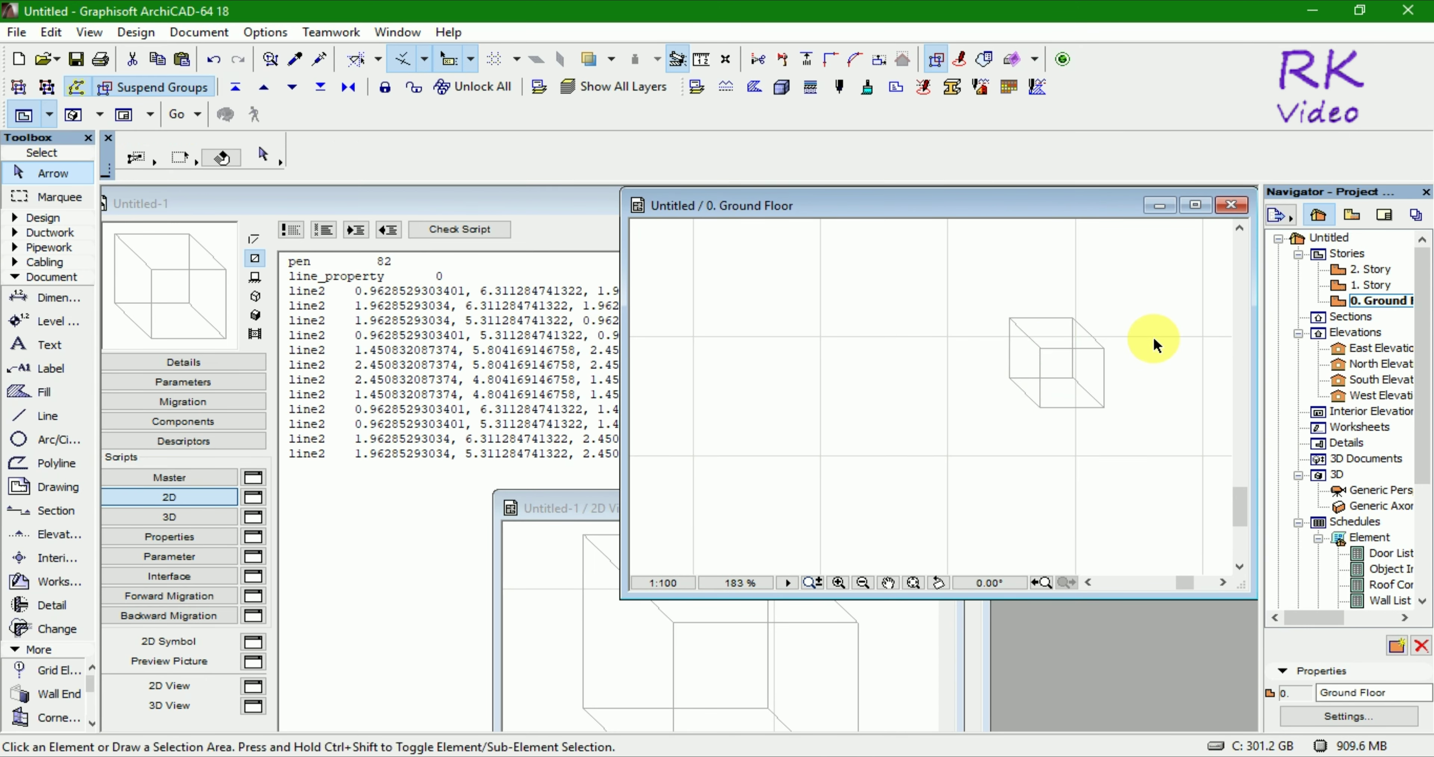
scroll(1147, 334, "up", 3)
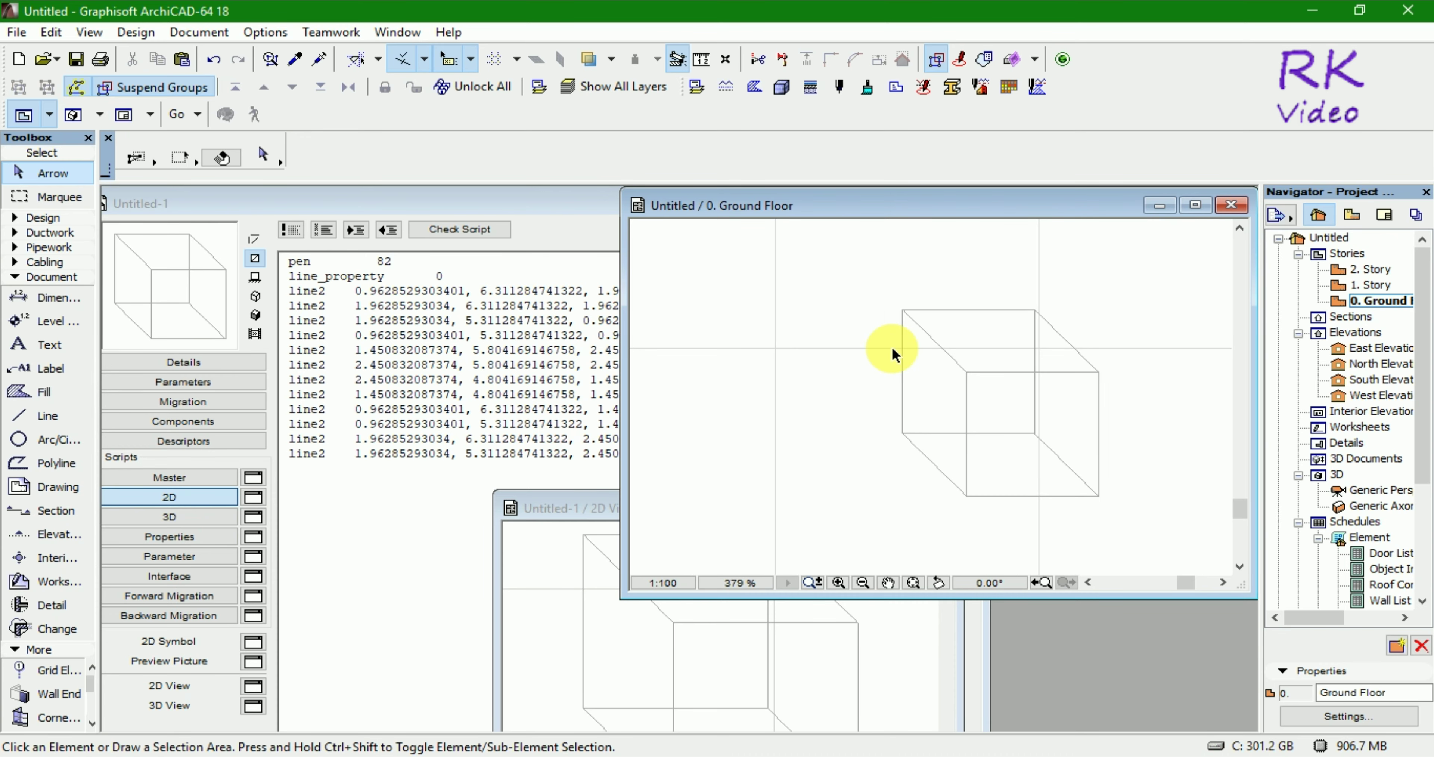
left_click(601, 200)
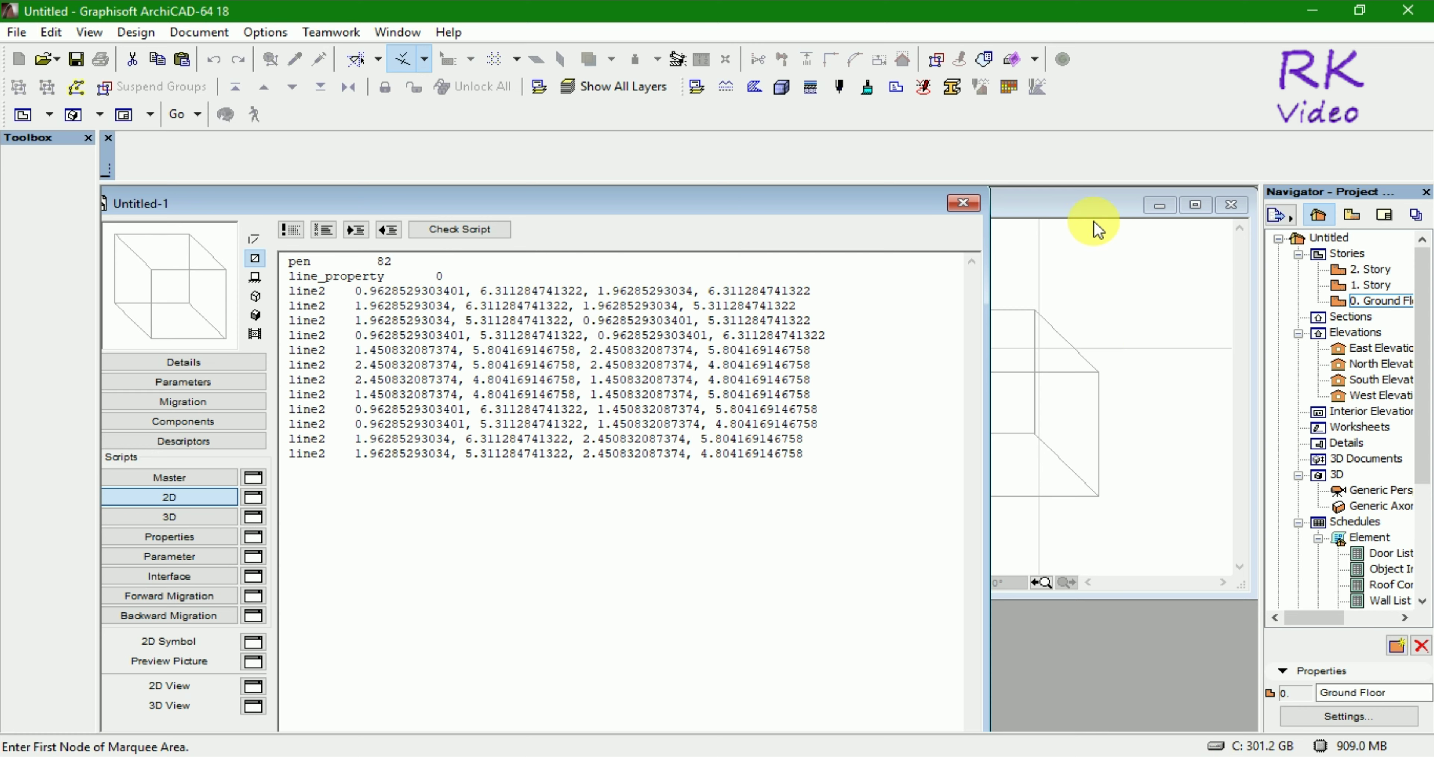
left_click(1094, 206)
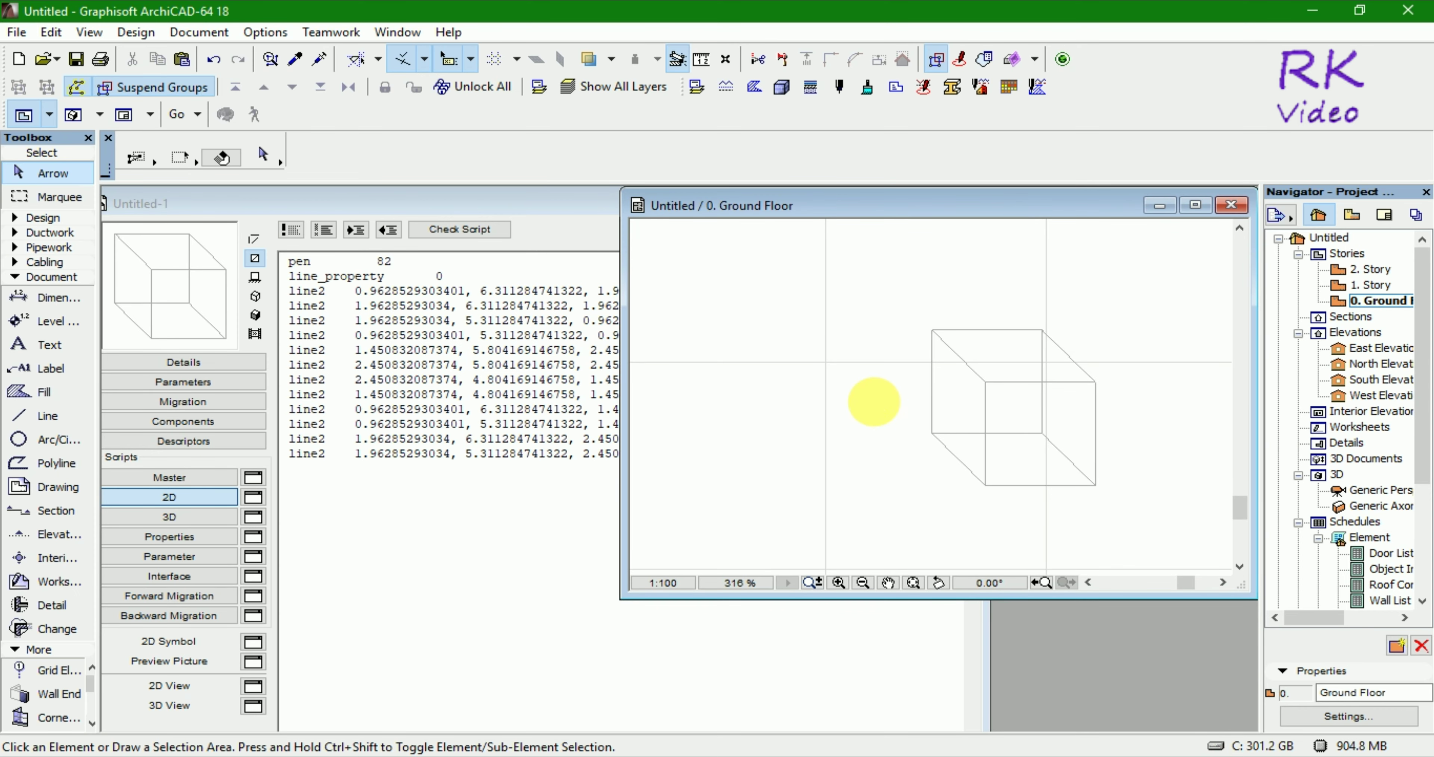
scroll(969, 440, "up", 2)
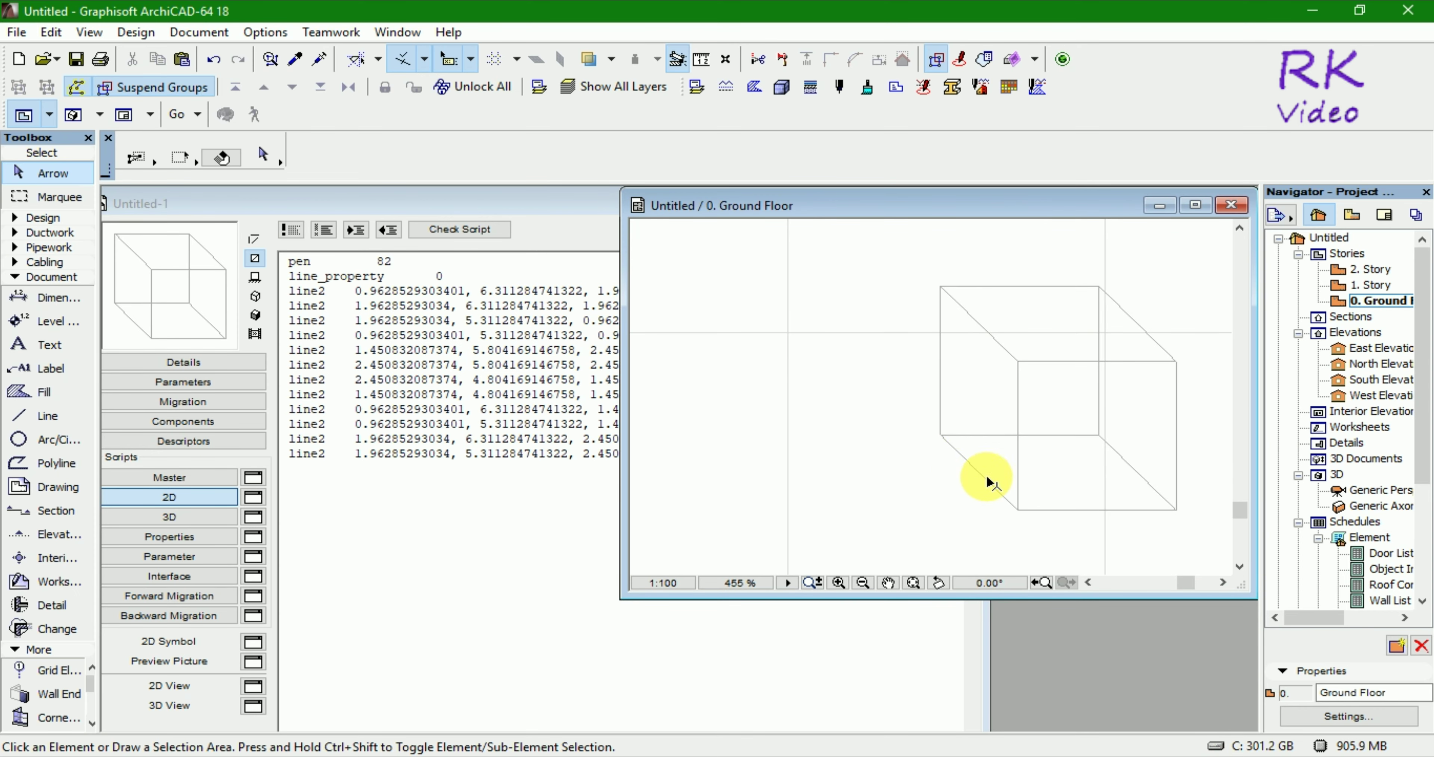
left_click(583, 207)
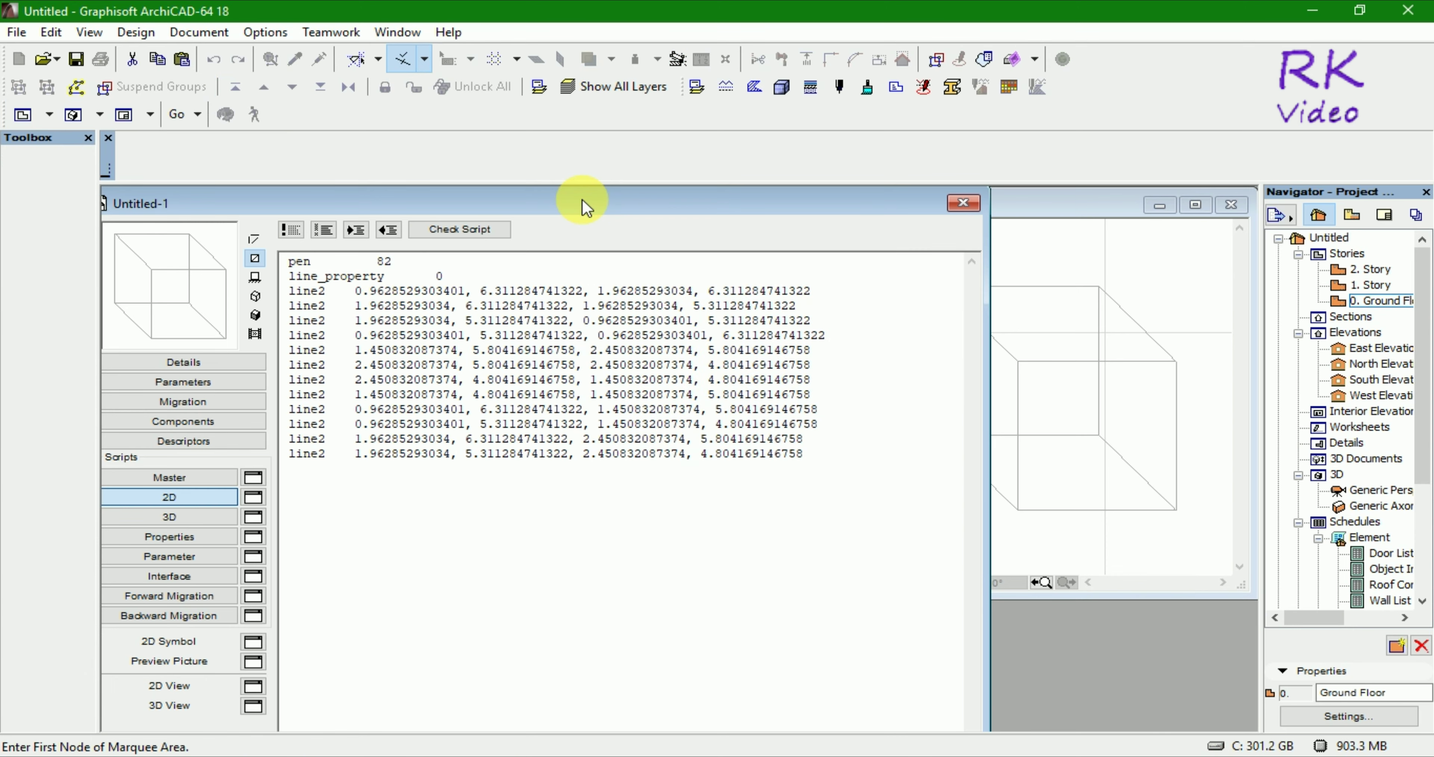
left_click(1188, 405)
scroll(1186, 406, "down", 2)
scroll(1185, 408, "down", 2)
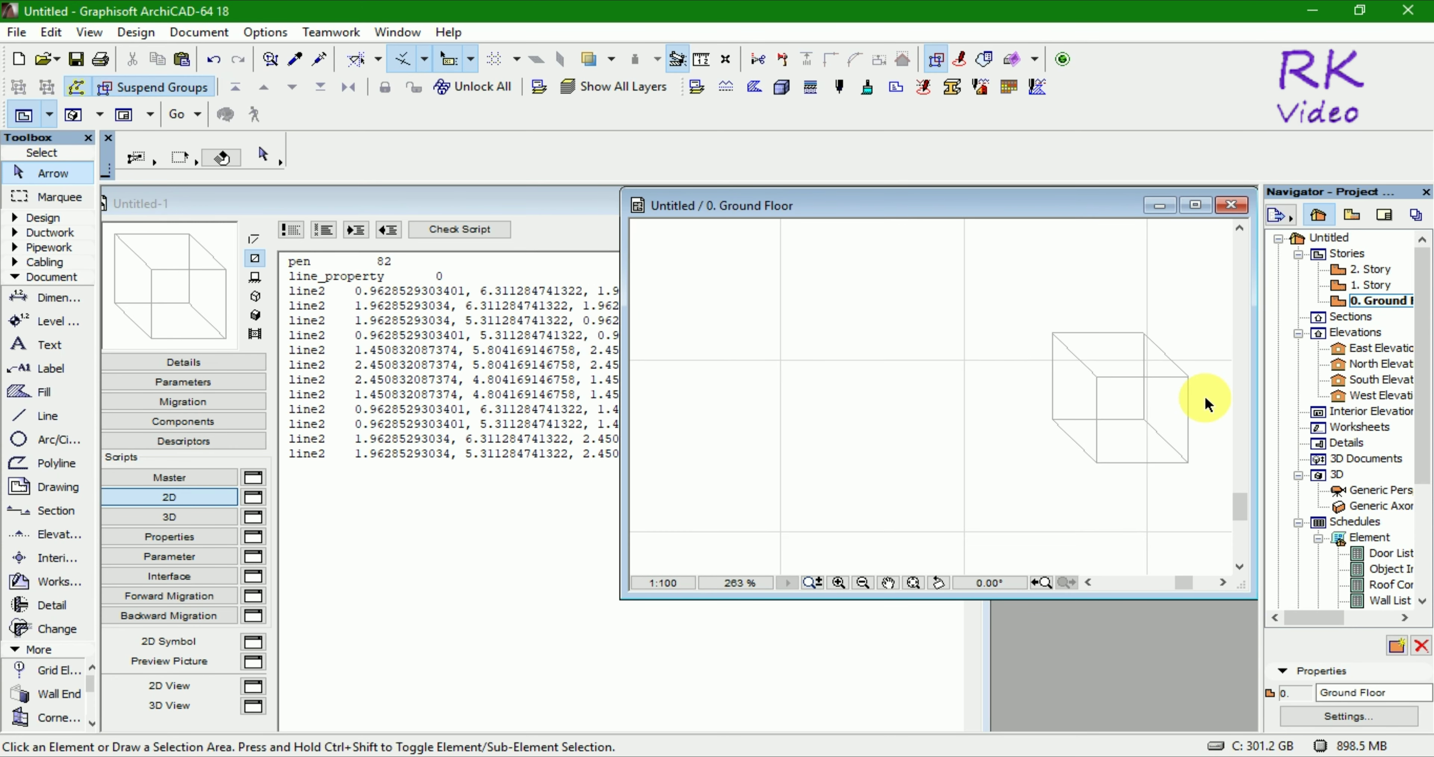
scroll(1181, 408, "up", 2)
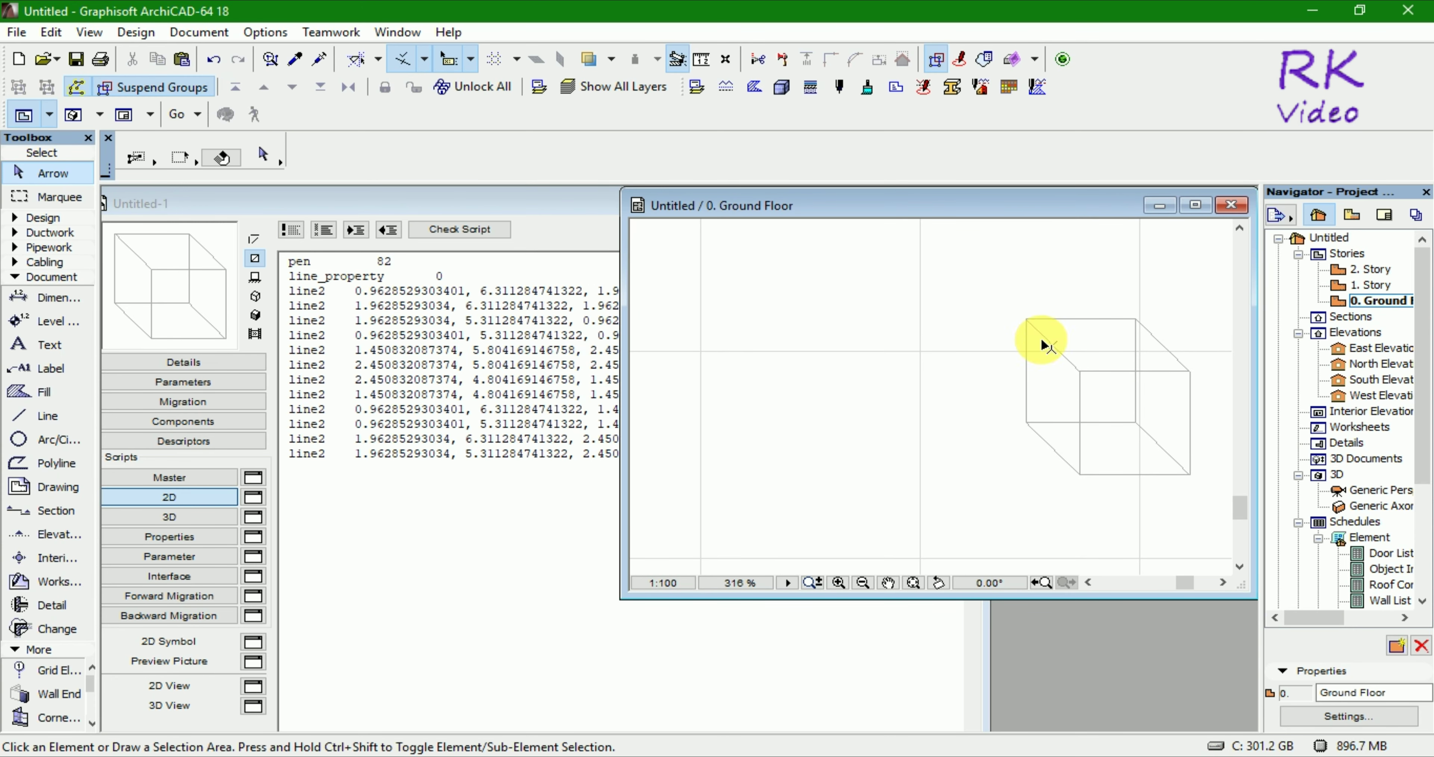
left_click(583, 199)
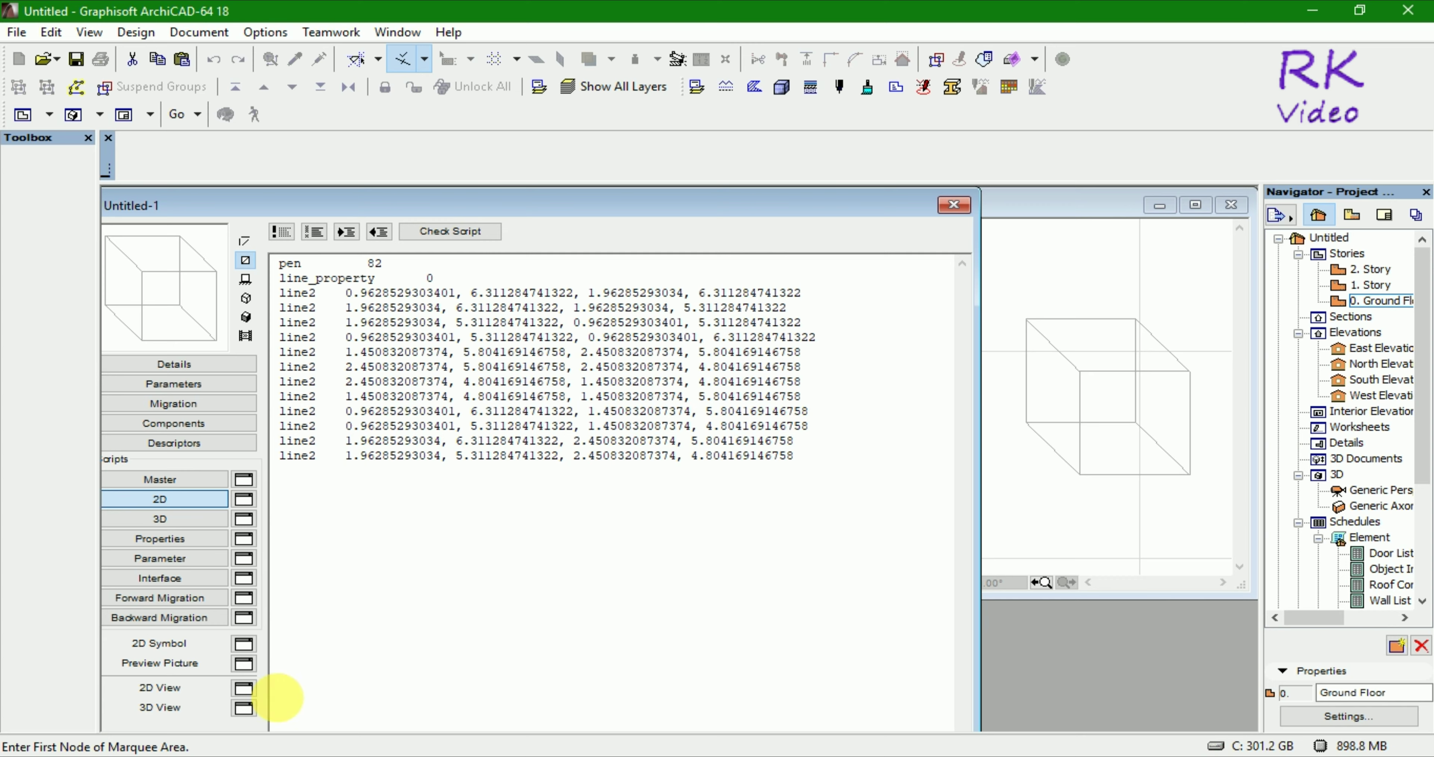
Step: Reopen the object's 2D View, move it up and right, and zoom out on the cube
left_click(243, 687)
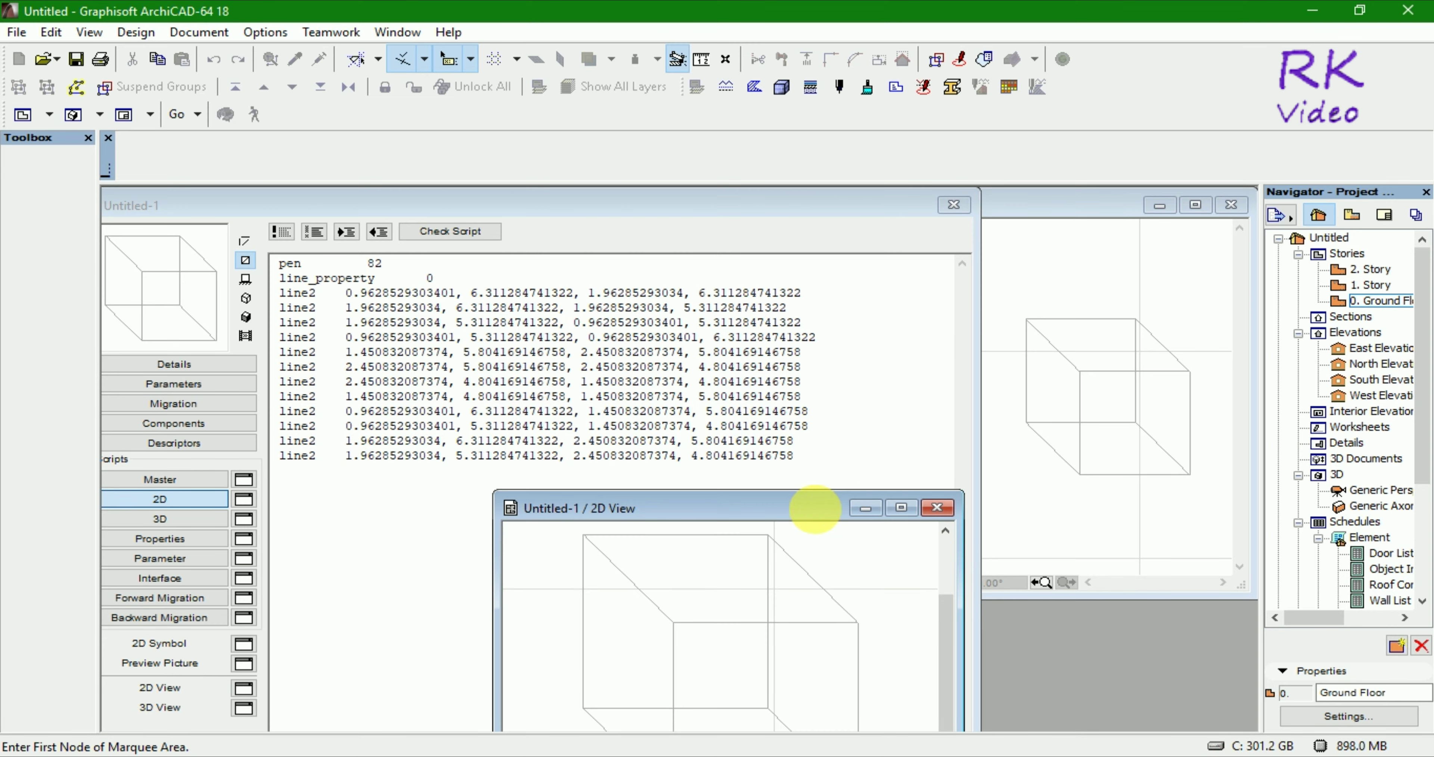
left_click_drag(816, 506, 830, 495)
scroll(682, 584, "down", 1)
scroll(689, 590, "down", 1)
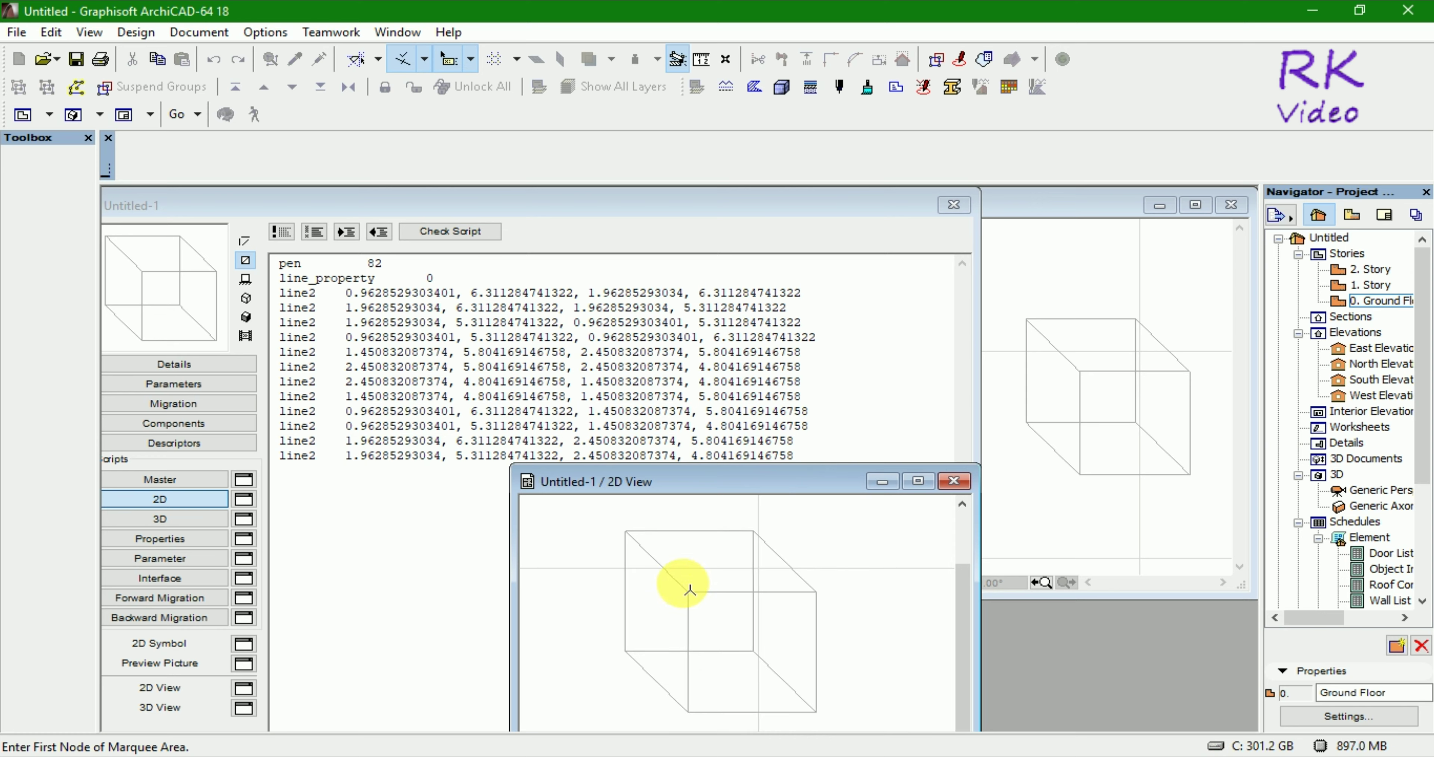